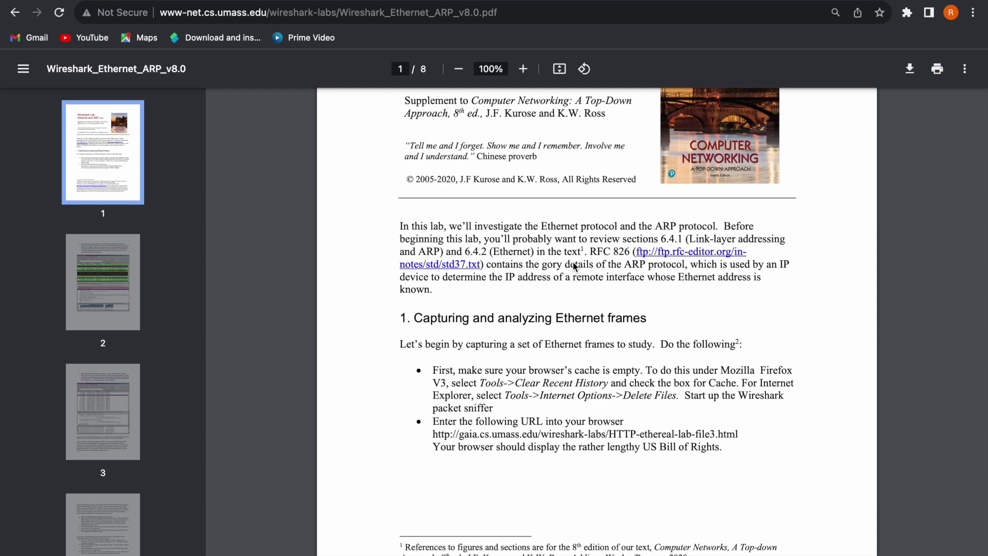
Read the lab's introduction, the instructions for capturing Ethernet frames and the footnote about the downloadable trace file
scroll(539, 265, "down", 3)
scroll(539, 265, "down", 1)
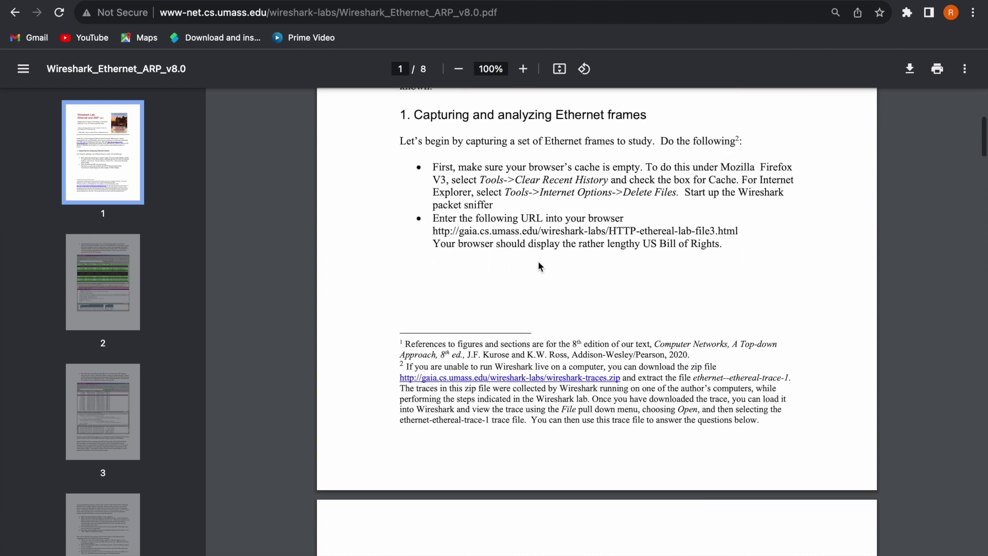
scroll(540, 265, "up", 1)
scroll(539, 264, "down", 1)
scroll(538, 263, "down", 1)
scroll(538, 263, "up", 5)
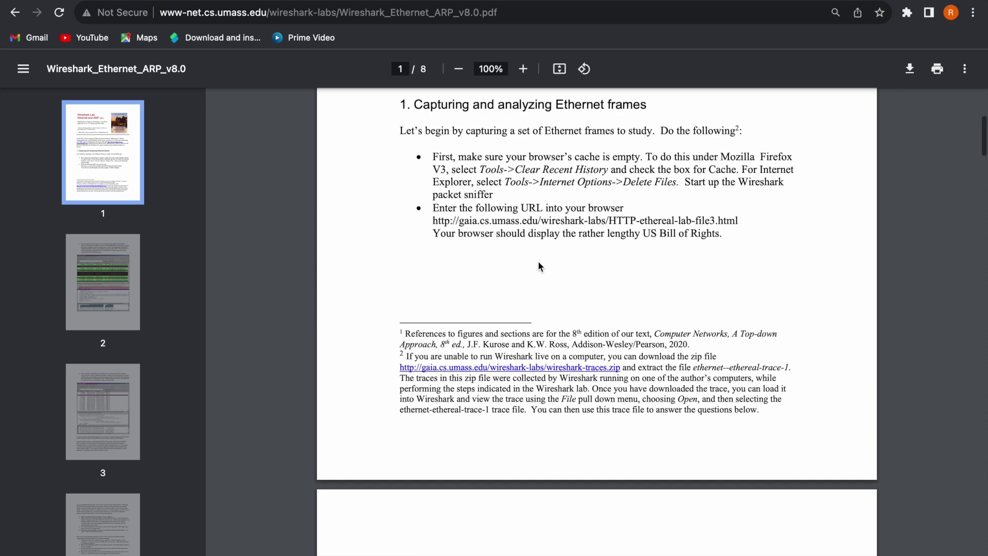
scroll(538, 261, "up", 2)
scroll(538, 261, "down", 1)
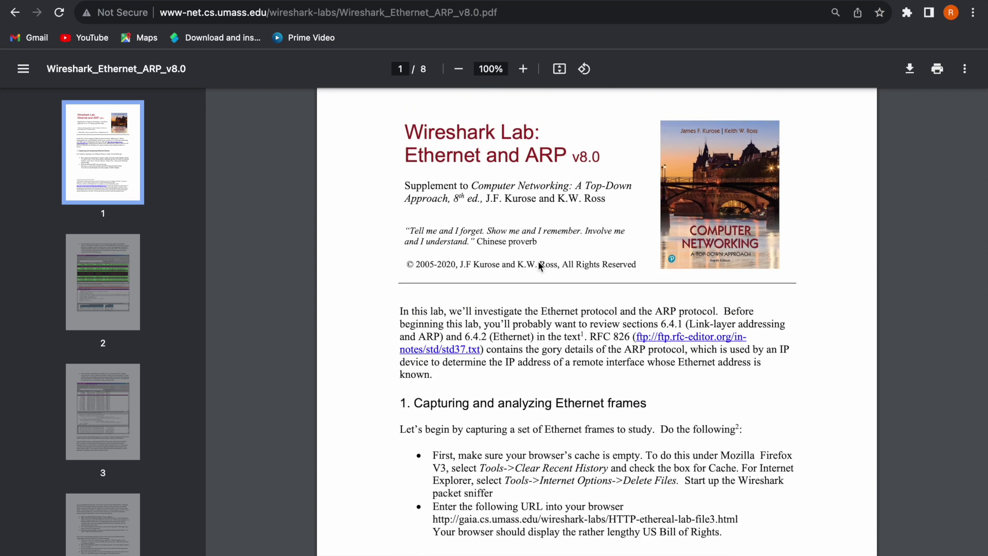
scroll(490, 338, "down", 4)
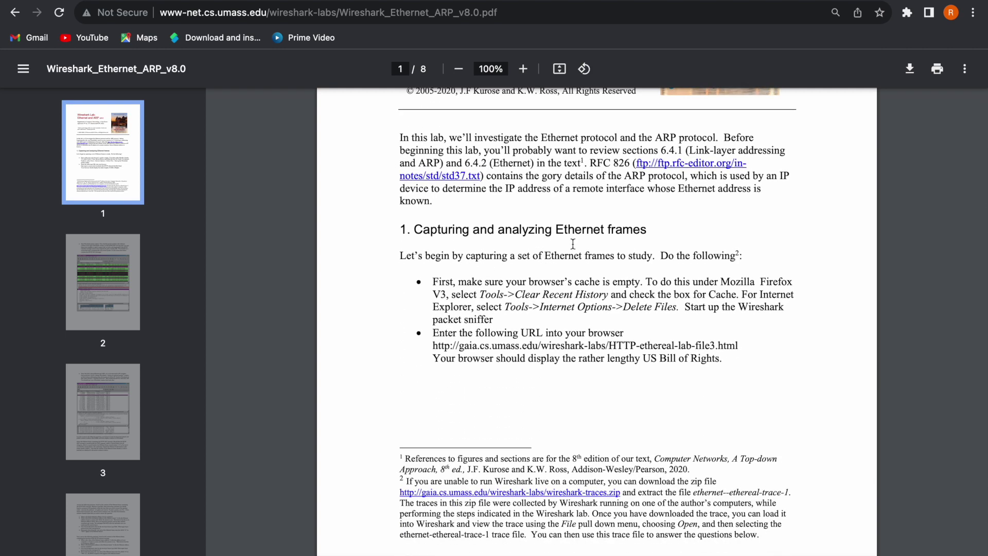
scroll(572, 243, "down", 1)
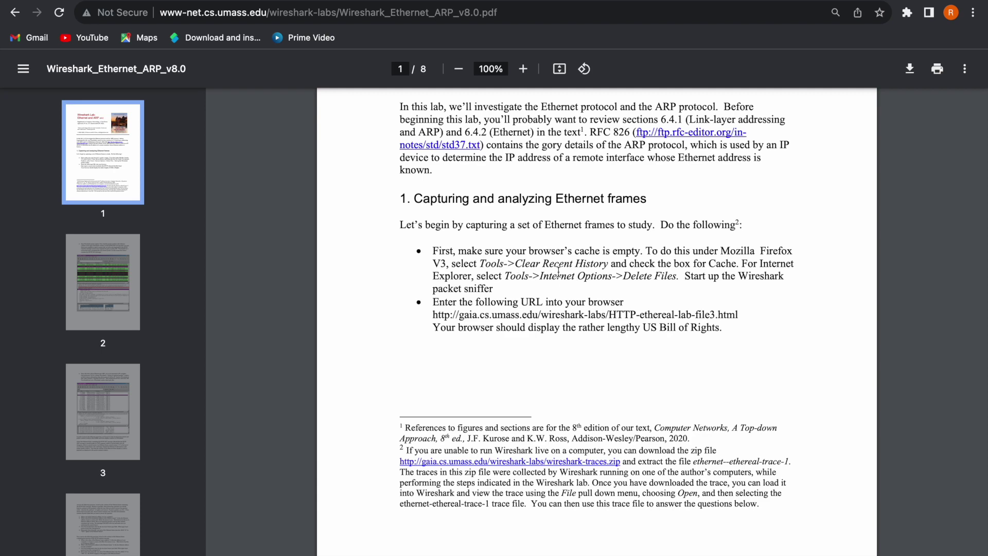
scroll(640, 278, "down", 5)
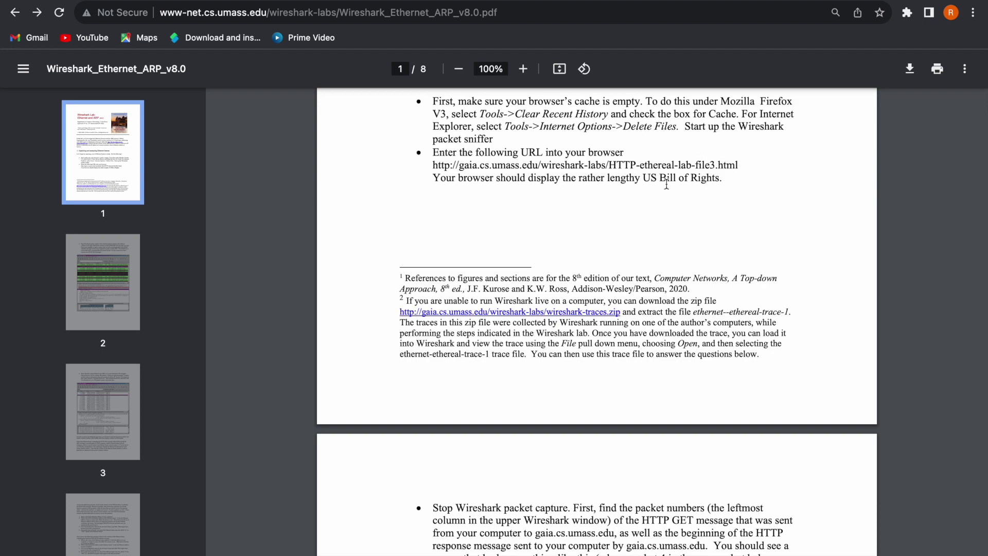
Switch to Wireshark and inspect the HTTP GET request for /ethereal-labs/lab2-1.html in packet 10
key("ctrl+Up")
left_click(631, 172)
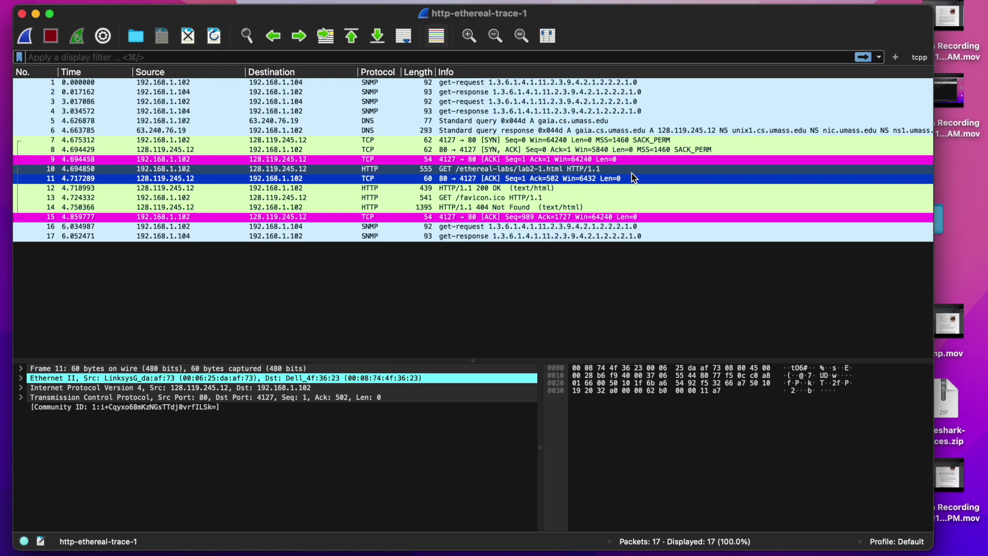
left_click(539, 170)
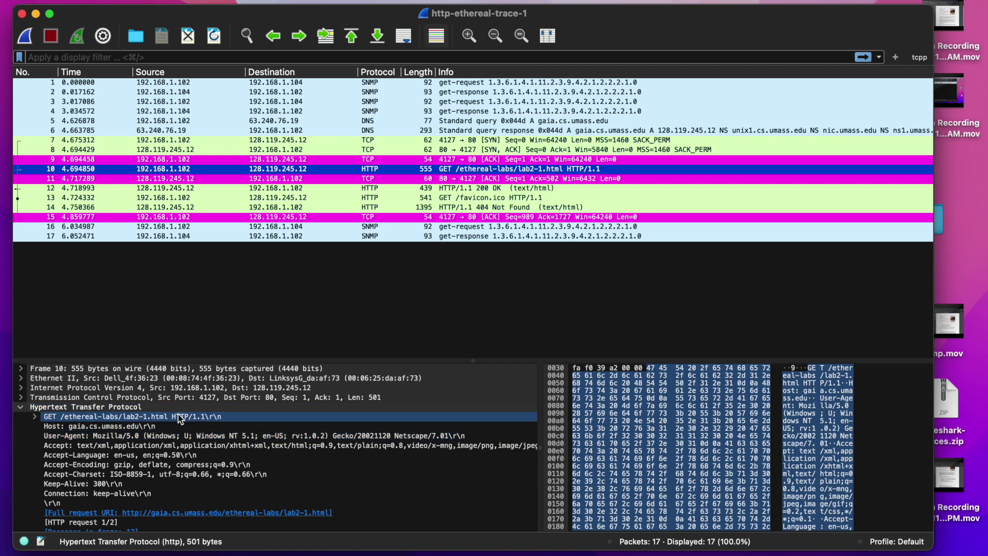
Return to the lab PDF in Chrome and read the page 3 instructions on showing only protocols below IP
key("ctrl+Up")
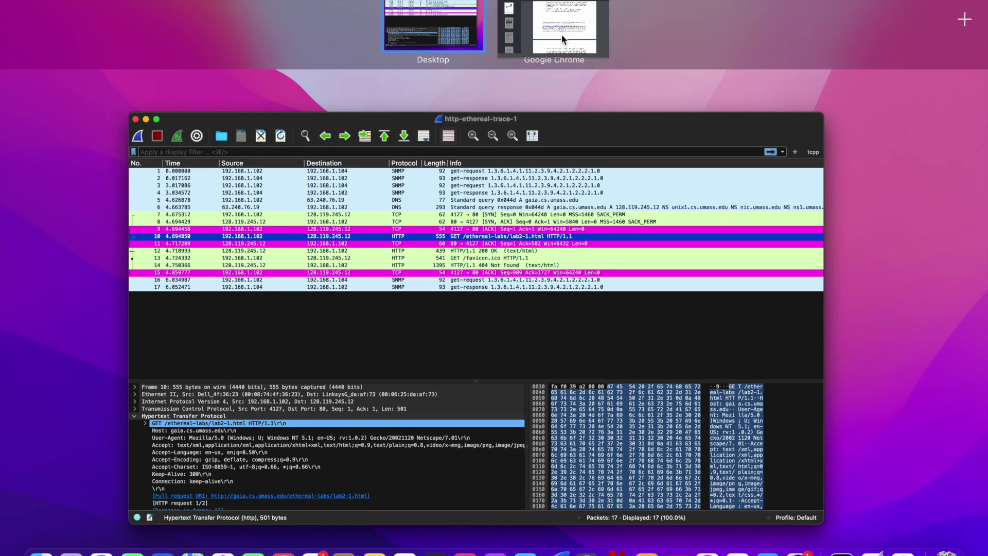
left_click(561, 34)
scroll(450, 262, "up", 5)
scroll(451, 262, "down", 10)
scroll(451, 261, "down", 12)
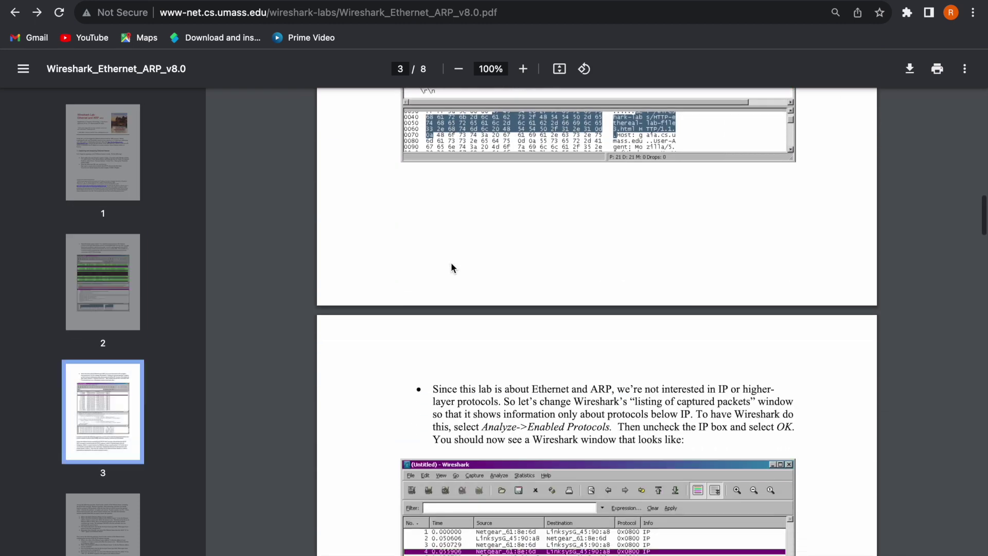
scroll(450, 261, "down", 10)
scroll(450, 262, "up", 6)
scroll(451, 261, "down", 9)
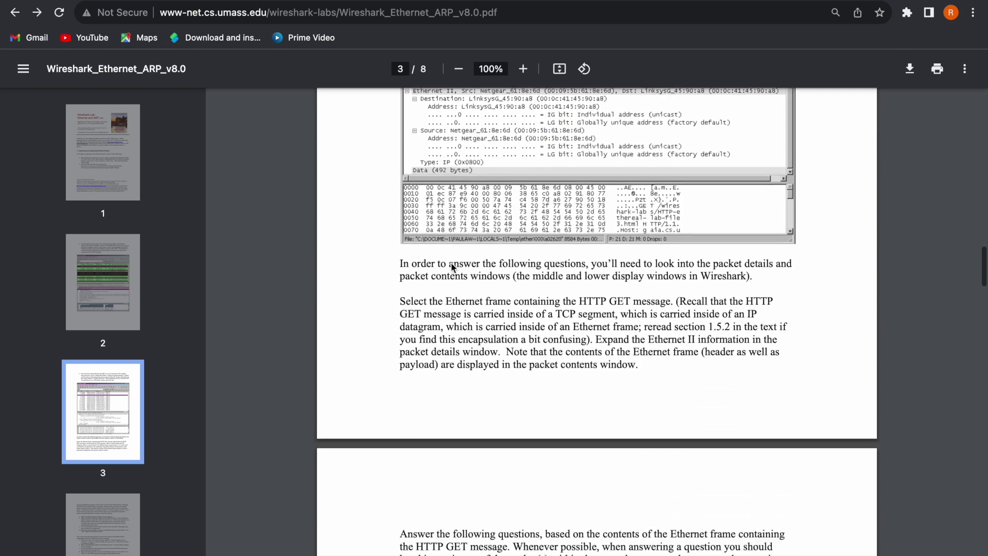
scroll(450, 262, "down", 6)
scroll(450, 262, "up", 4)
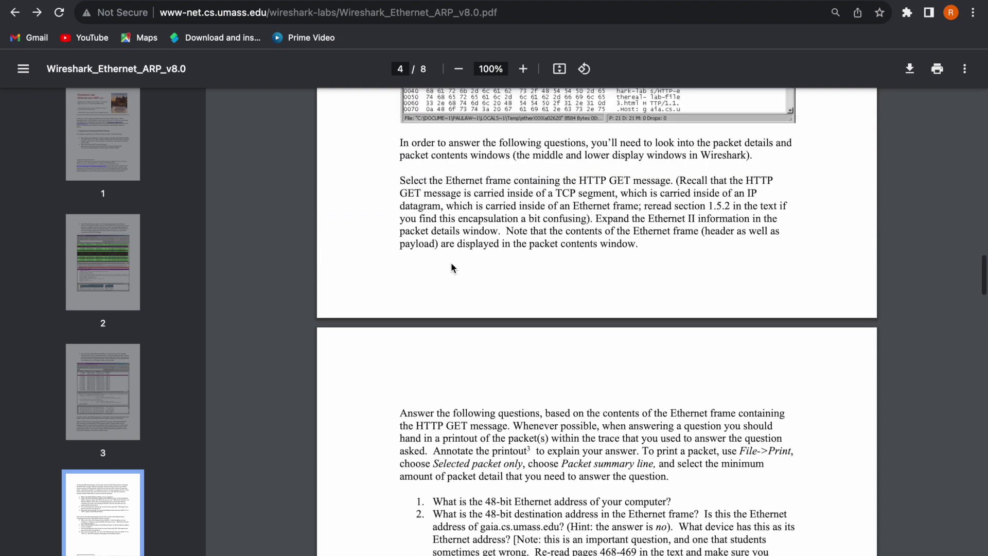
scroll(452, 265, "up", 8)
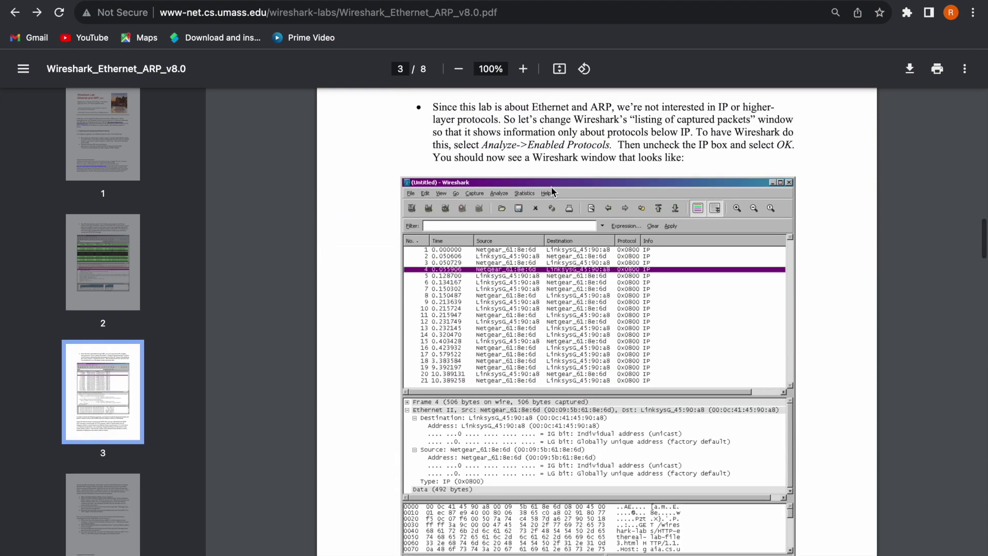
scroll(551, 187, "up", 2)
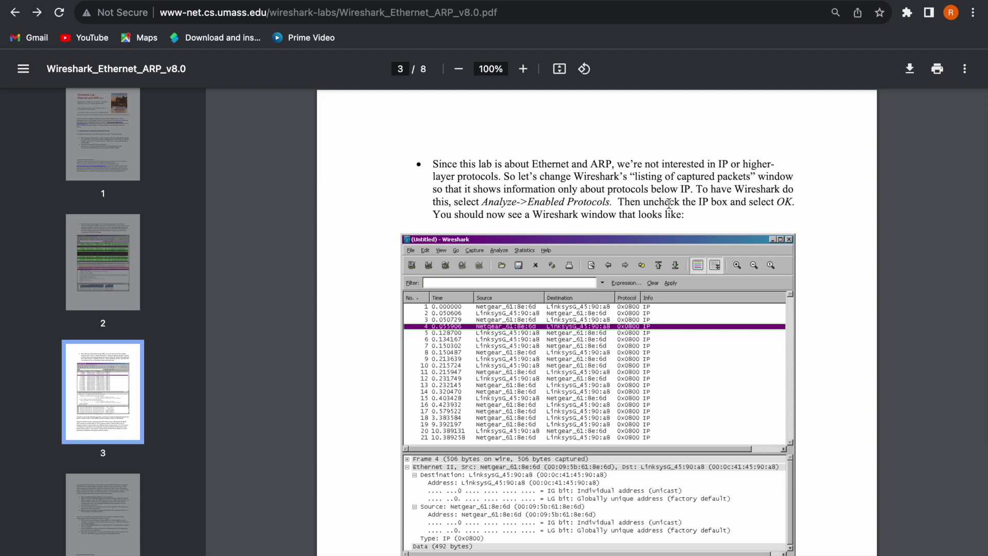
scroll(490, 179, "down", 1)
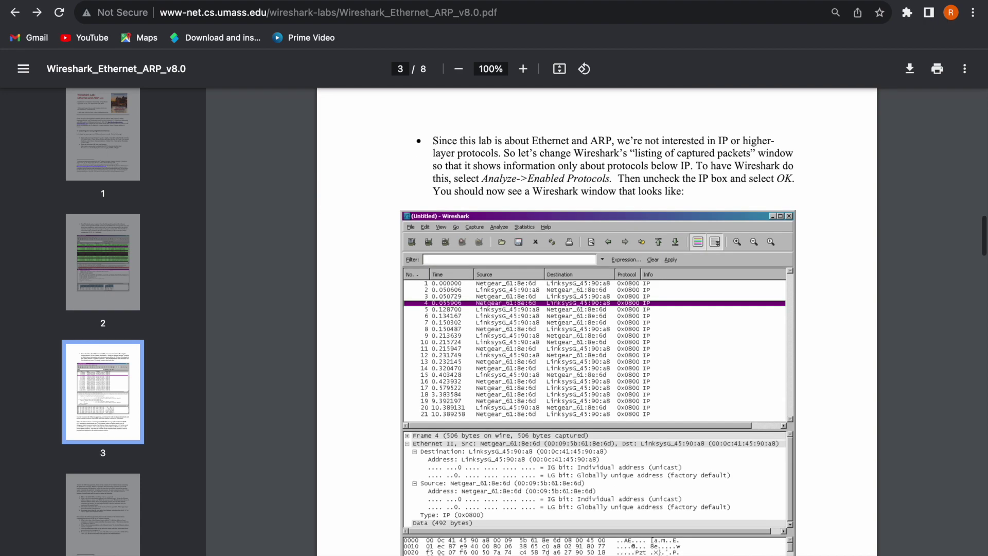
Switch to Wireshark and open the capture file ethernet-ethereal-trace-1 from the wireshark-traces folder on the Desktop
key("ctrl+Up")
left_click(597, 206)
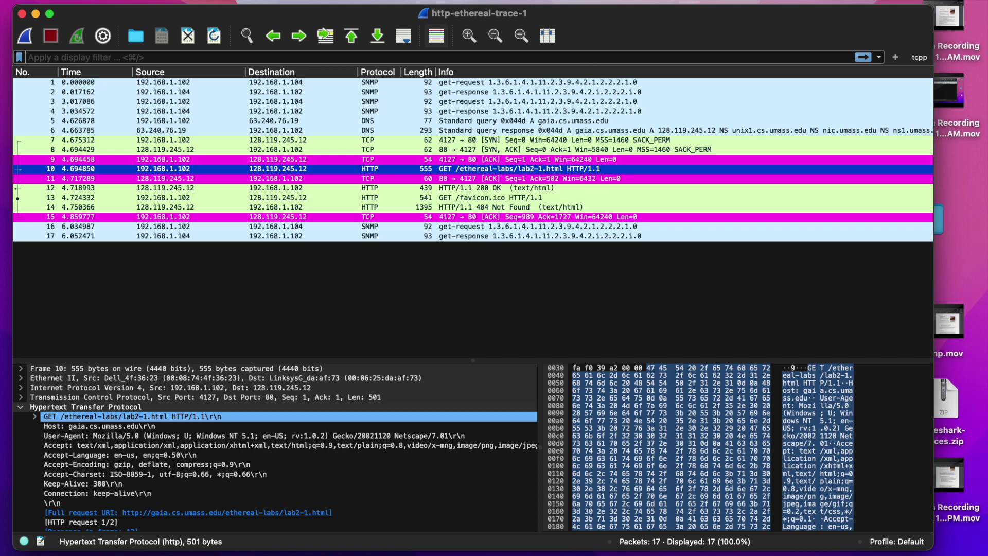
key("ctrl+Up")
left_click(657, 115)
left_click(106, 3)
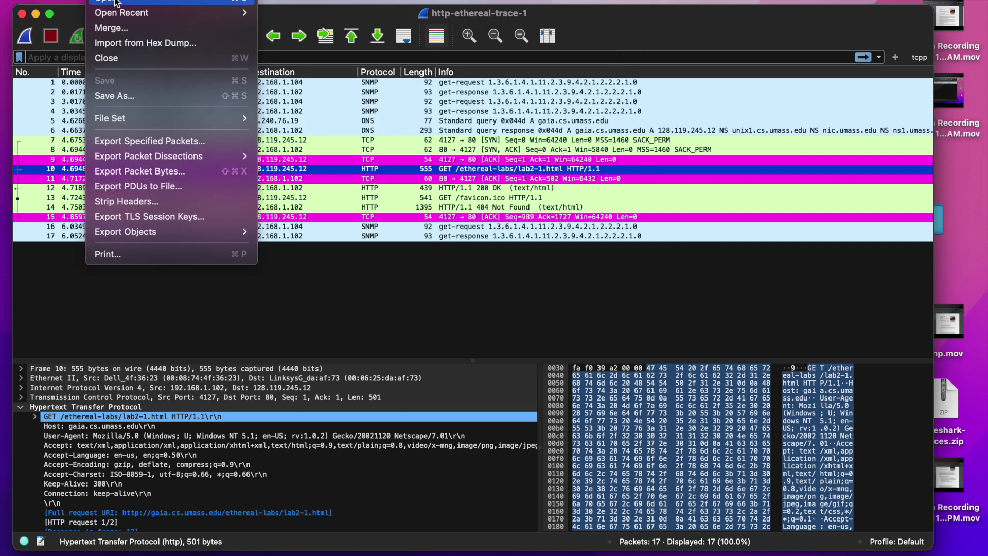
left_click(114, 2)
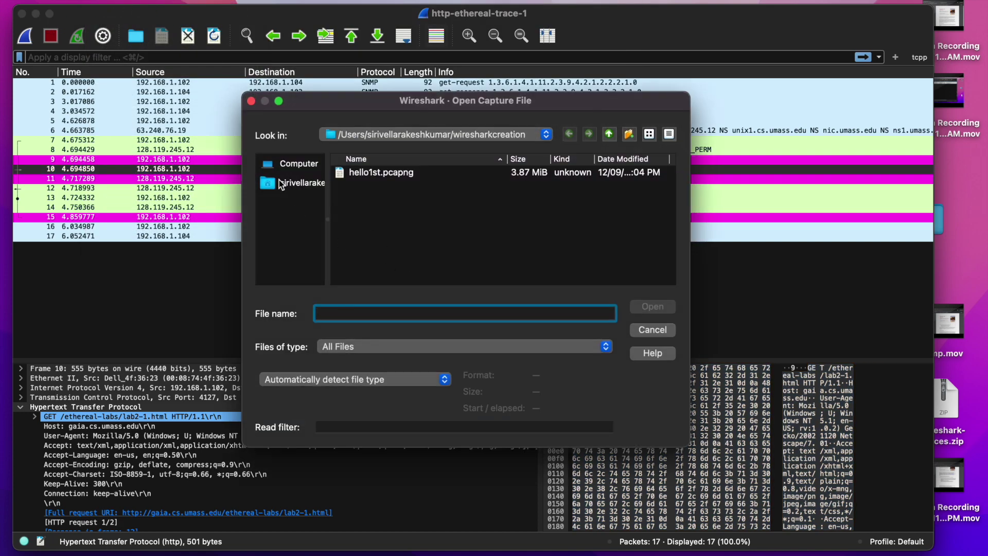
left_click(280, 182)
double_click(362, 201)
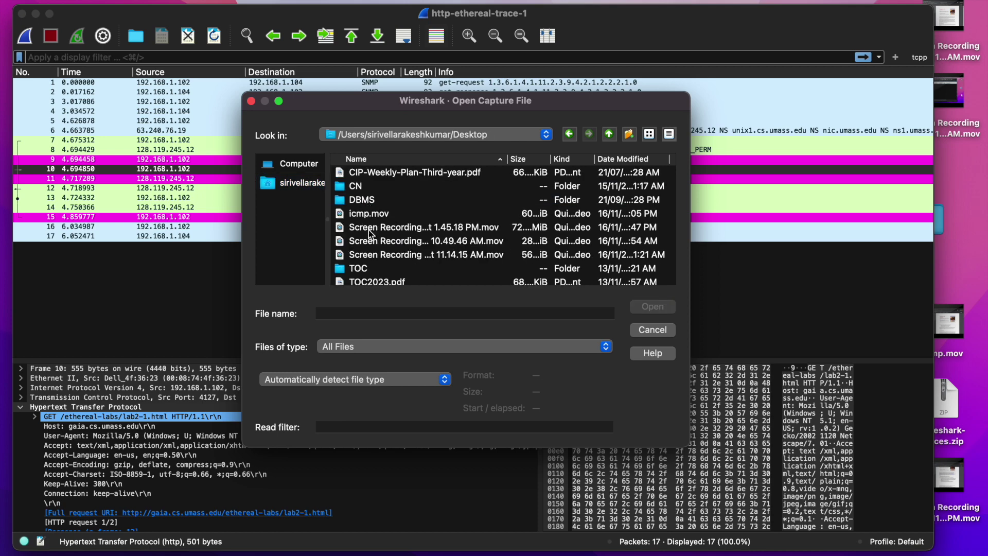
scroll(370, 232, "down", 2)
double_click(404, 266)
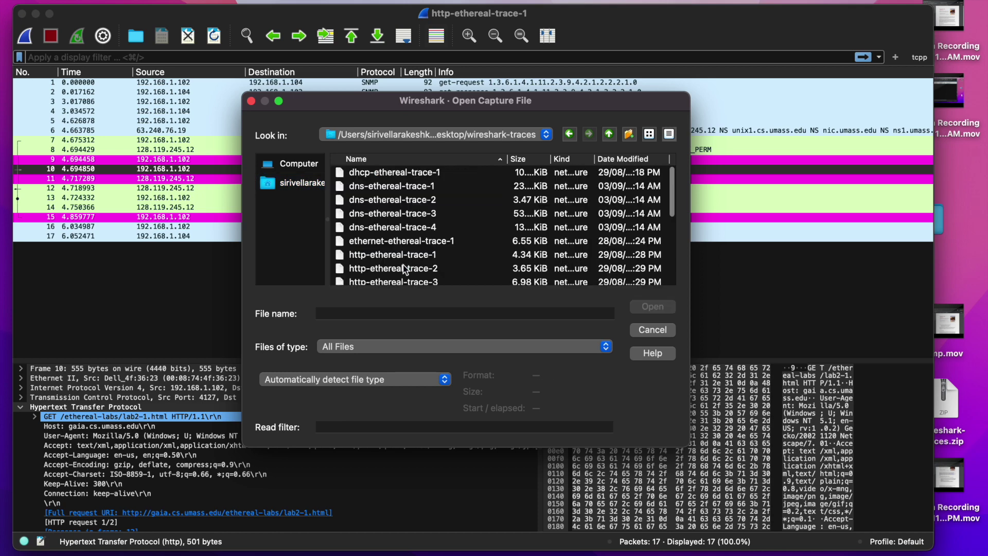
scroll(429, 208, "down", 3)
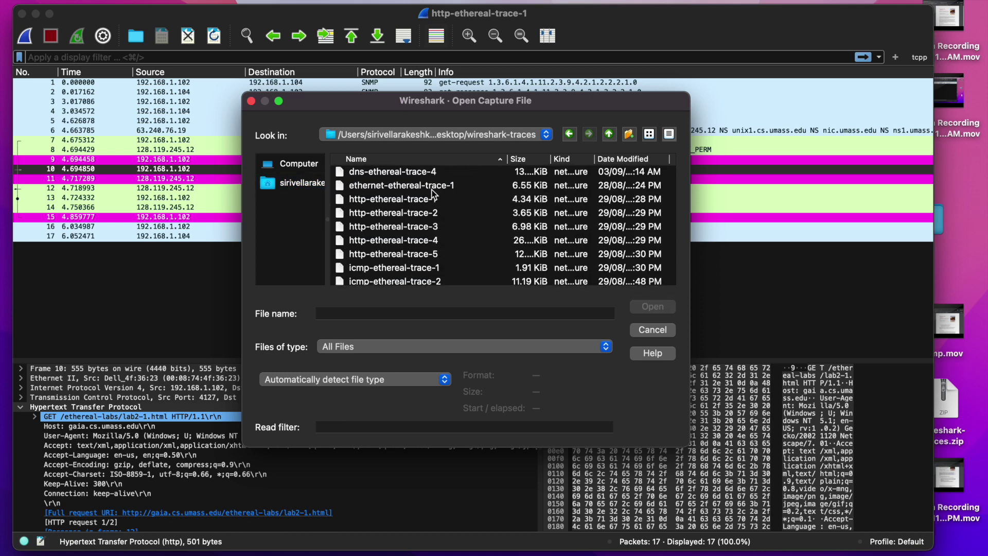
left_click(431, 189)
key("Return")
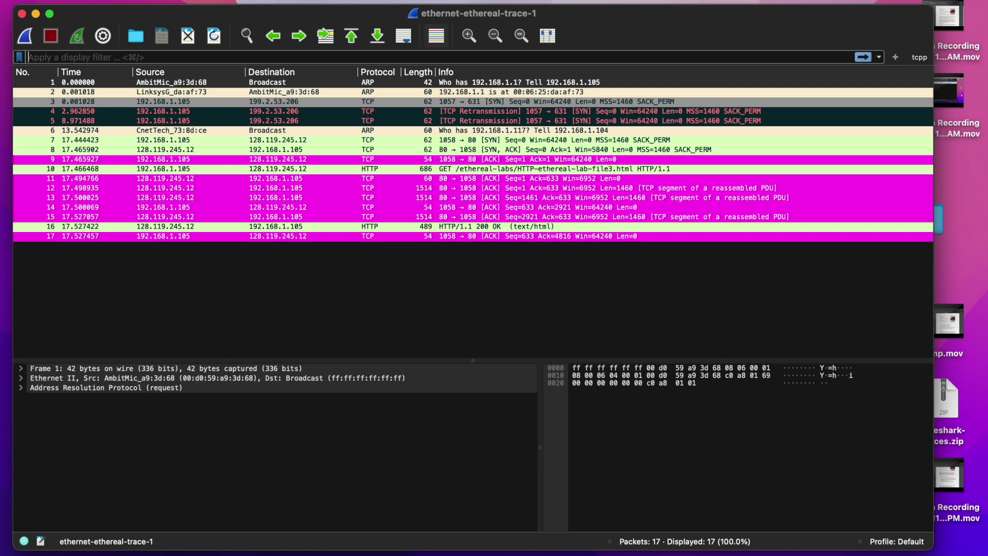
Search the enabled protocols for ipv4, disable the IPv4 (Internet Protocol Version 4) entry and apply the change
left_click(269, 0)
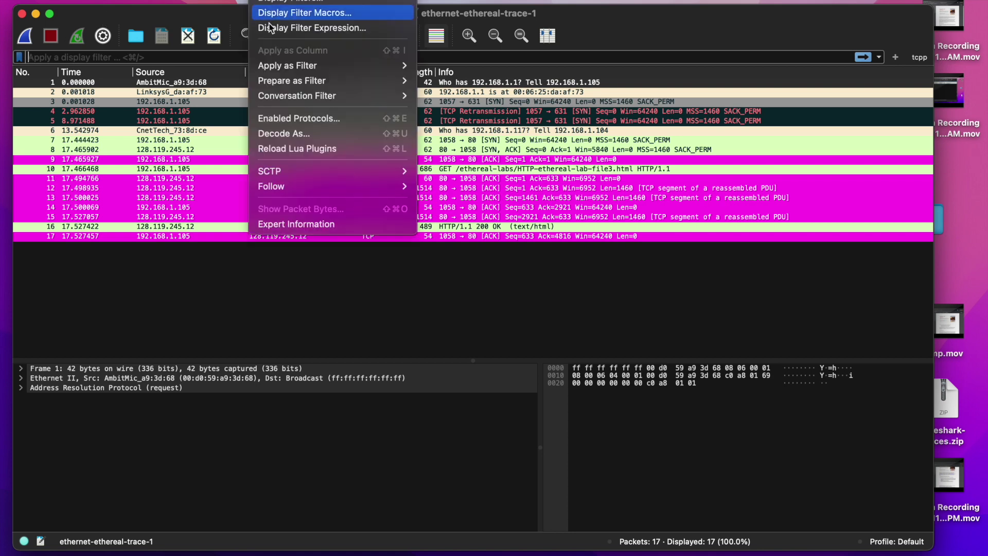
left_click(309, 120)
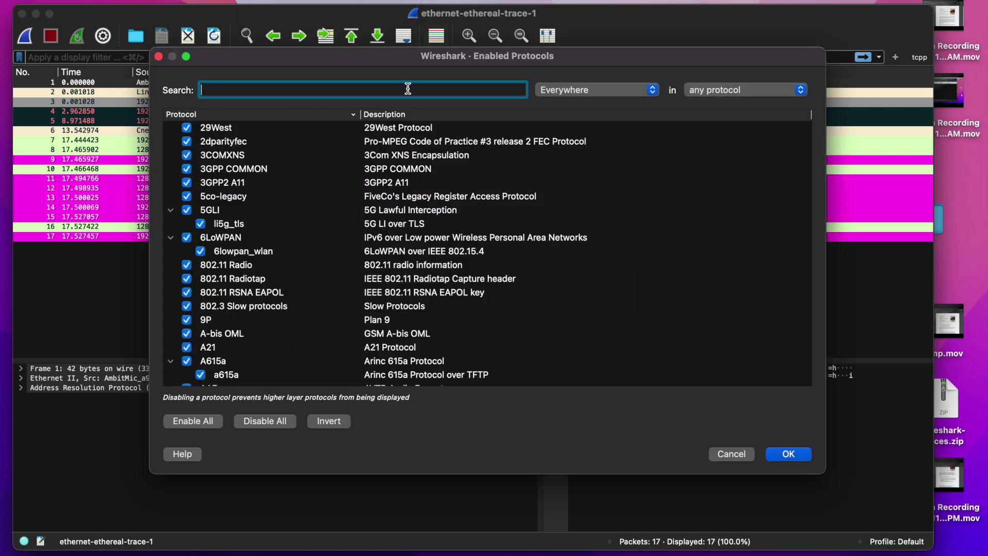
type("ipv4")
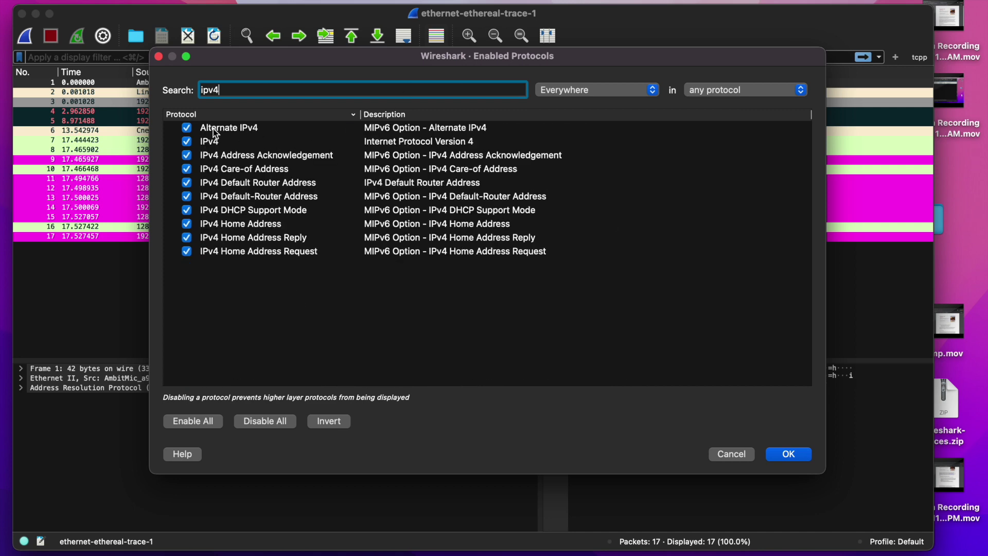
left_click(186, 141)
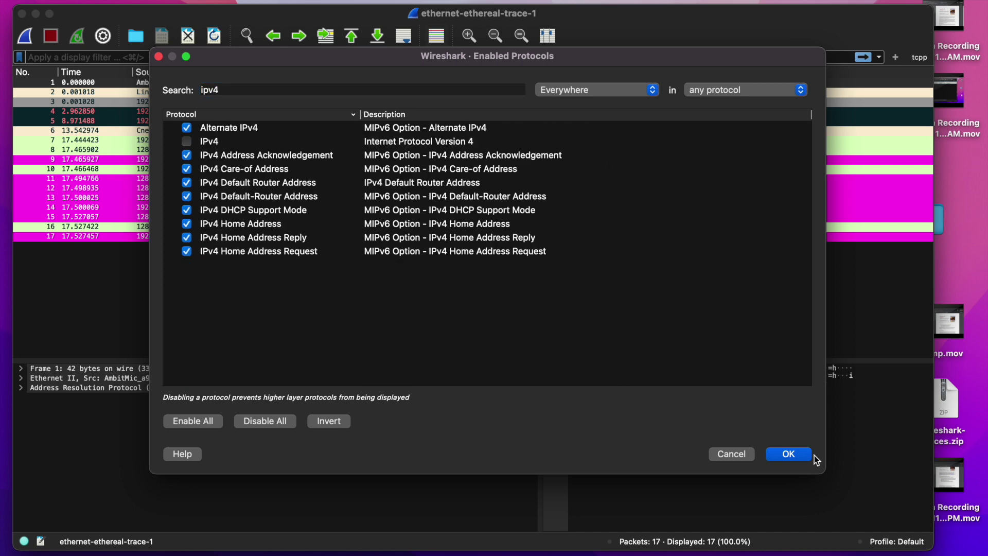
left_click(796, 452)
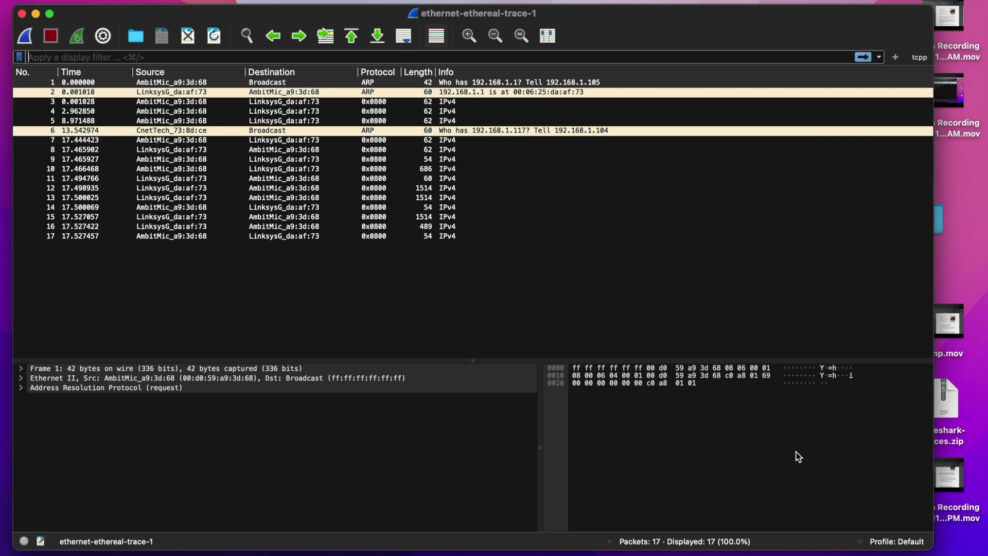
Look through the frames in the packet list and select frame 10, which carries the HTTP GET message
left_click(470, 187)
left_click_drag(472, 189, 462, 134)
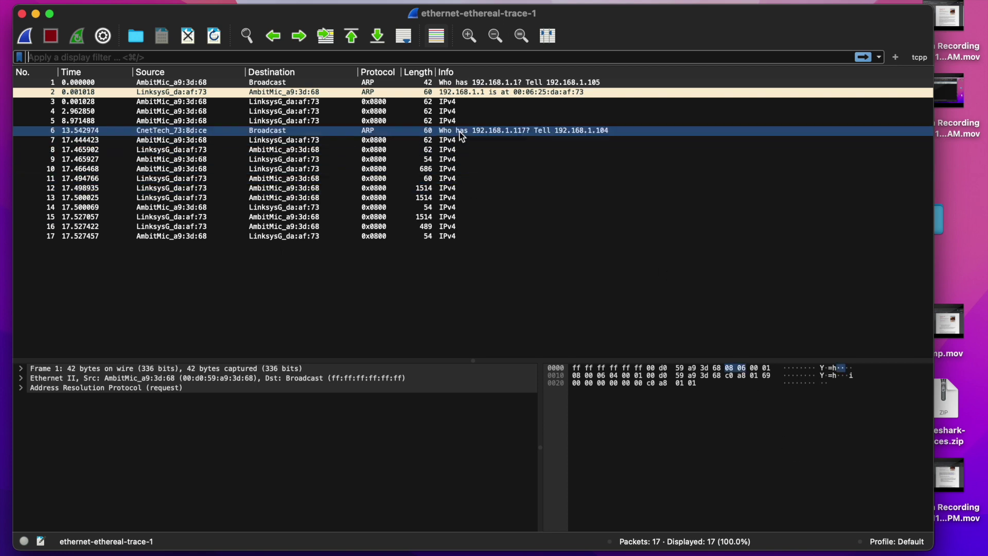
left_click(462, 135)
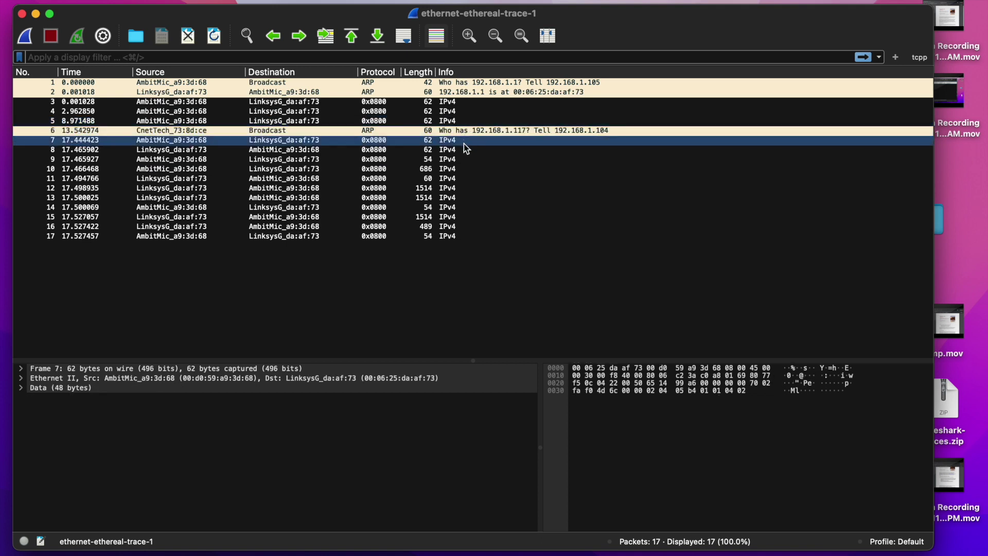
left_click(464, 143)
left_click(462, 149)
left_click(458, 159)
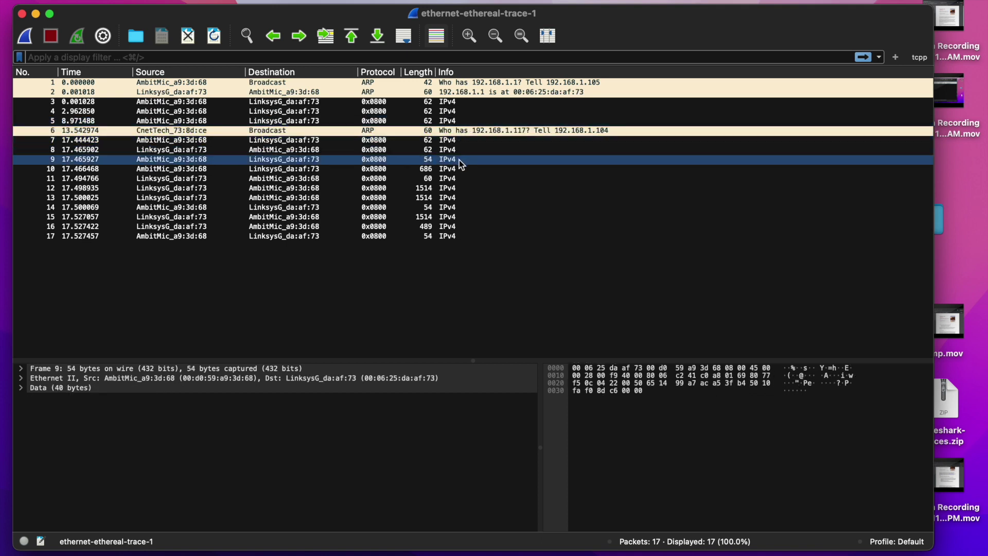
left_click(458, 168)
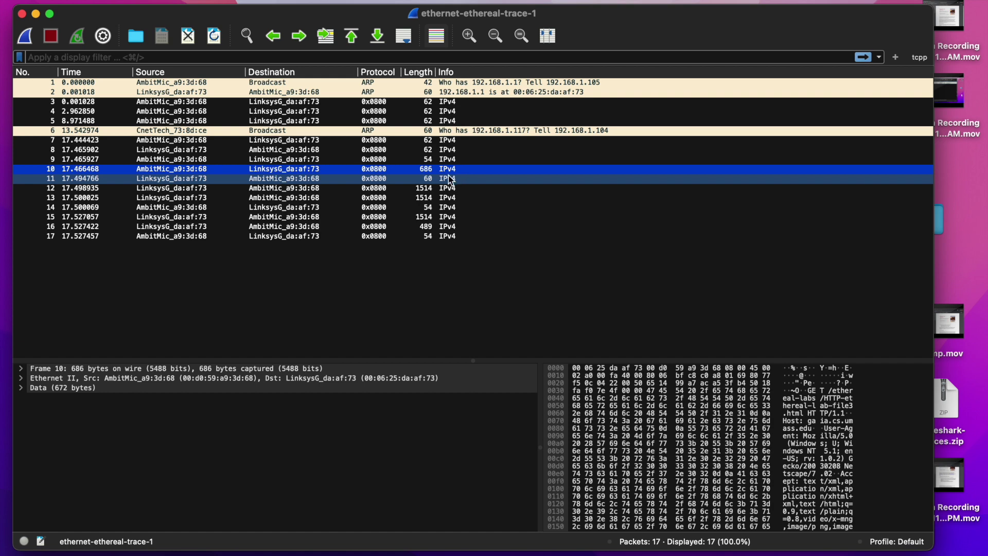
Enlarge the packet details and bytes area and highlight the data bytes of frame 10
left_click(571, 368)
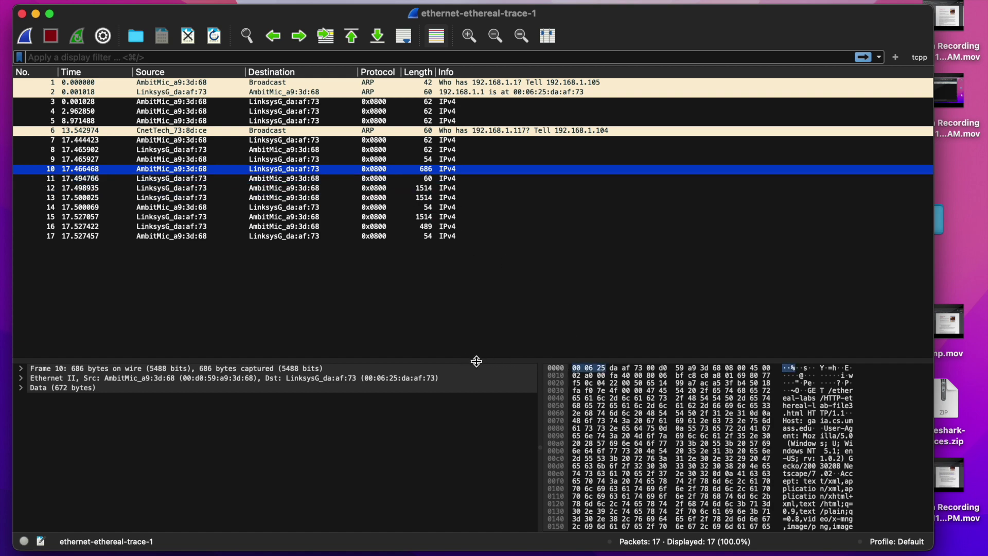
left_click_drag(473, 360, 471, 304)
left_click(663, 311)
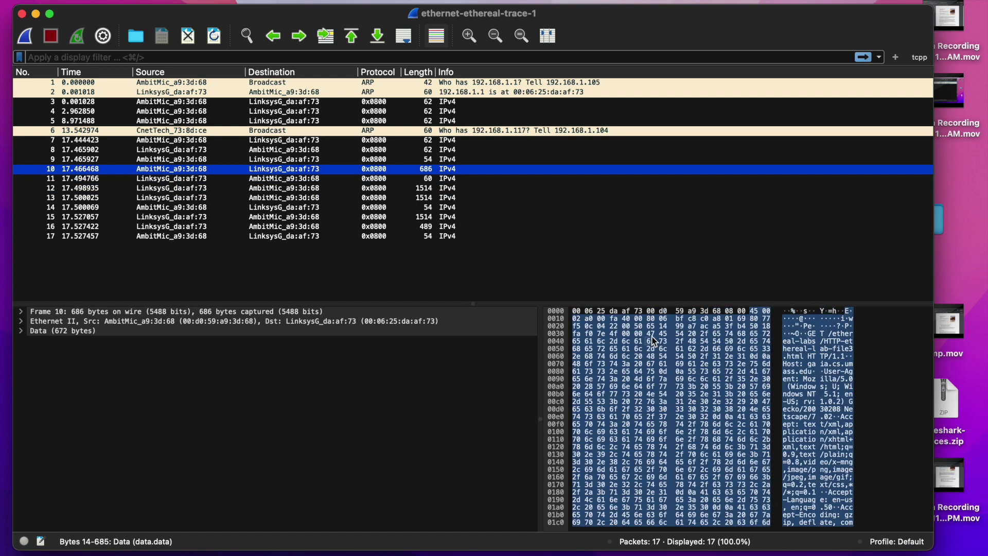
left_click(823, 317)
Switch back to the lab PDF in Chrome and review the example Wireshark window on page 3
key("ctrl+Up")
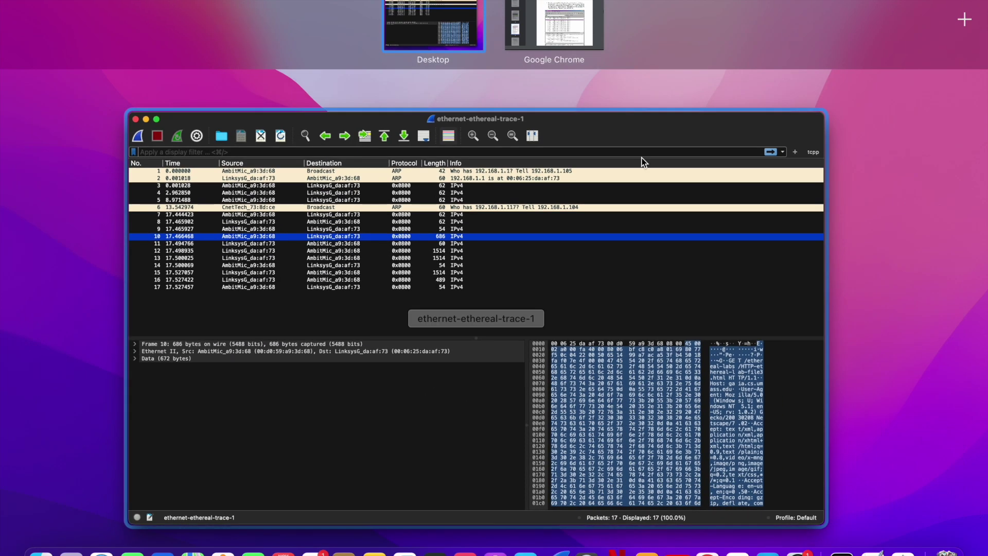
left_click(575, 44)
scroll(511, 221, "up", 8)
scroll(512, 225, "down", 8)
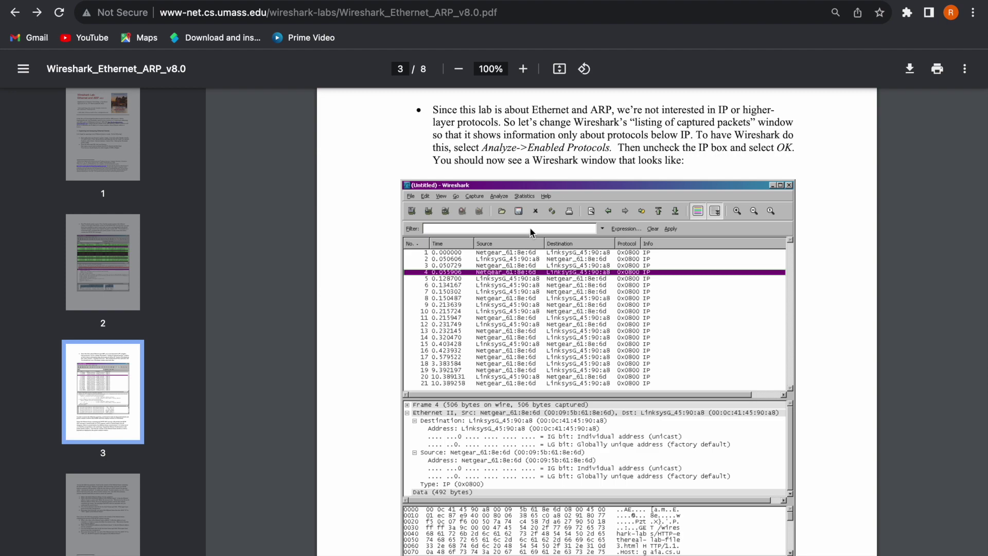
Read the end of page 3 and questions 1 to 8 on page 4 of the lab PDF
scroll(532, 232, "down", 1)
scroll(531, 233, "down", 8)
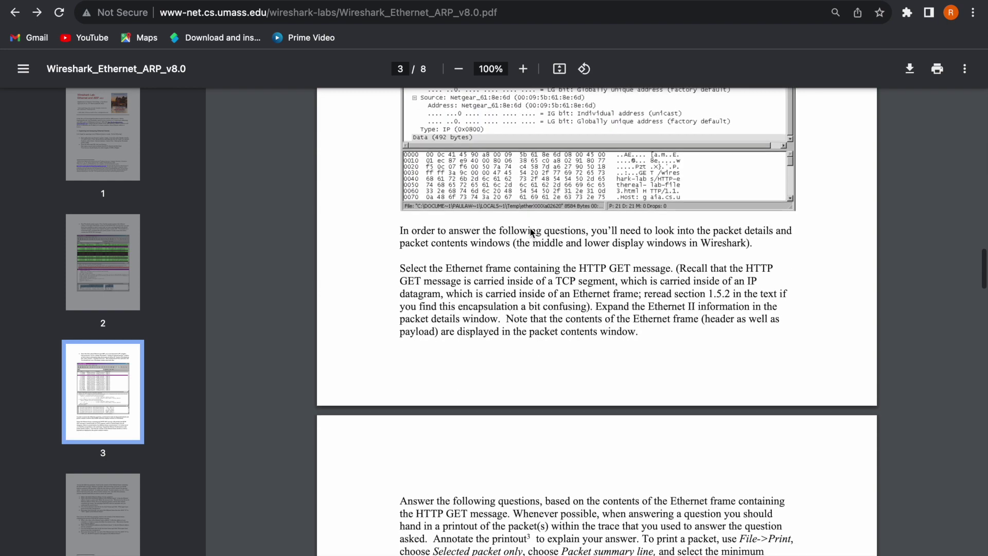
scroll(531, 233, "down", 8)
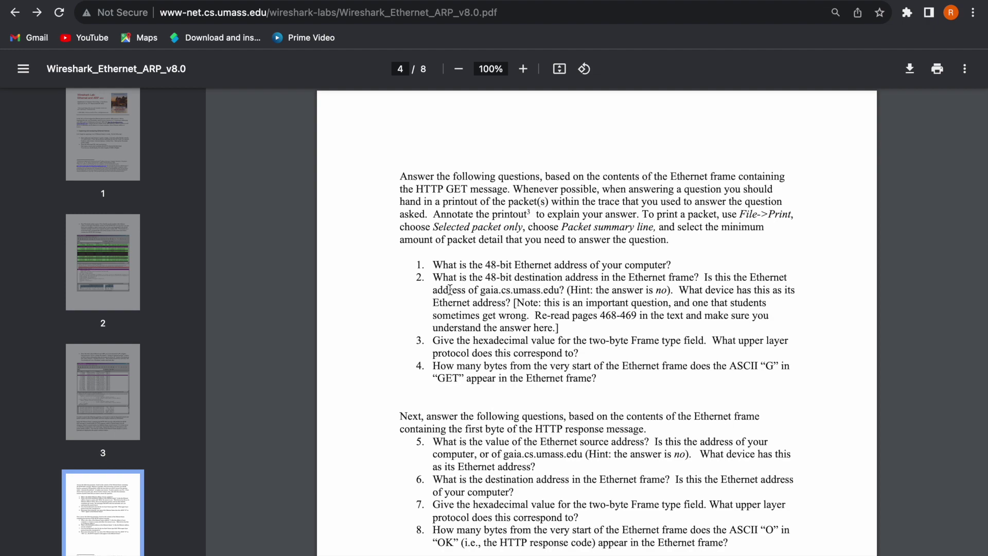
Switch to Wireshark and expand the Ethernet II details of frame 10 to examine its source address
mouse_move(987, 1)
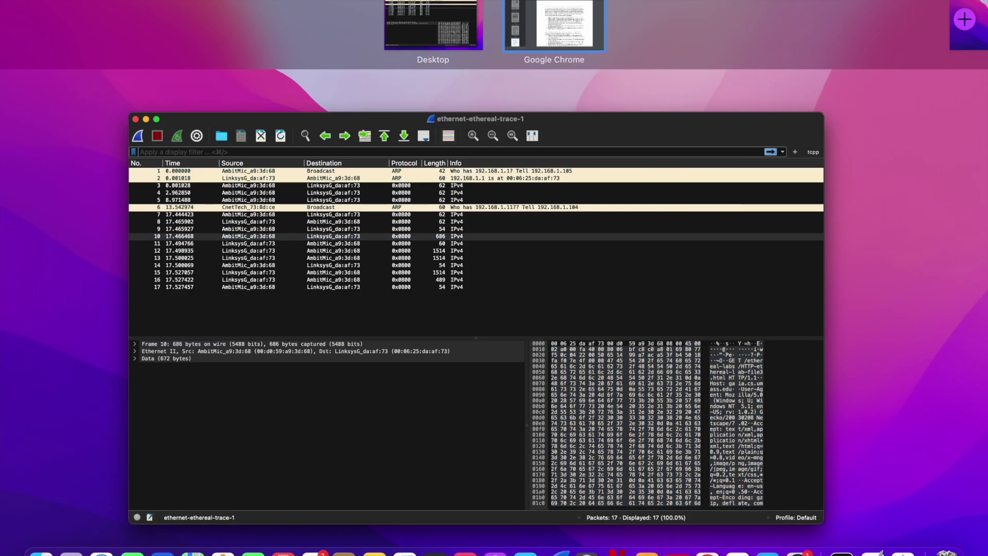
left_click(352, 377)
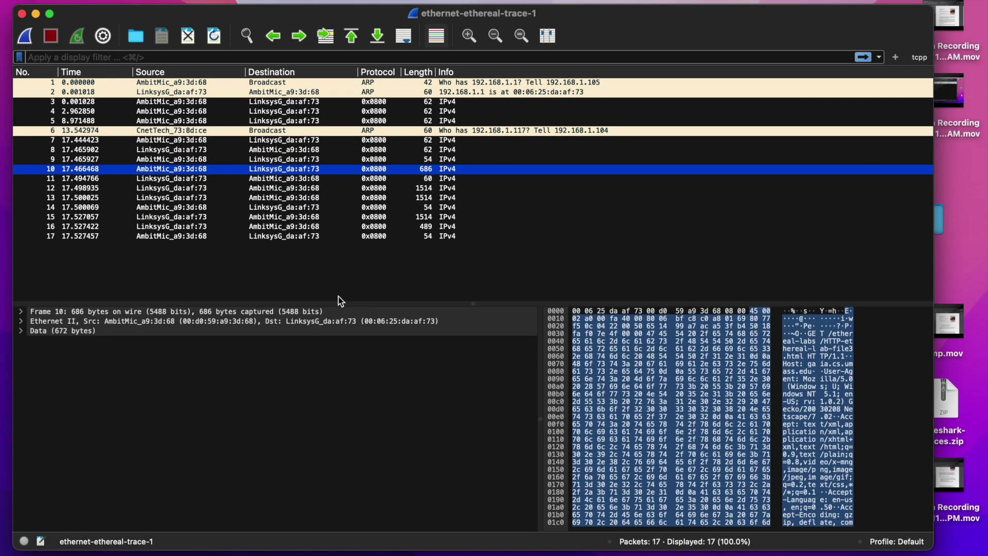
double_click(249, 321)
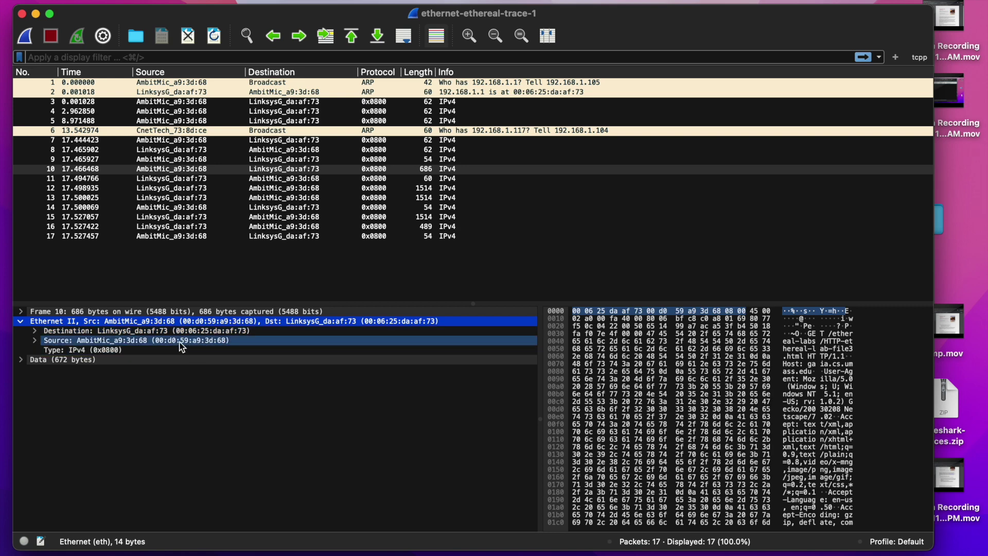
Check question 2 in the lab PDF in Chrome and return to Wireshark to examine frame 10's destination address
key("ctrl+Up")
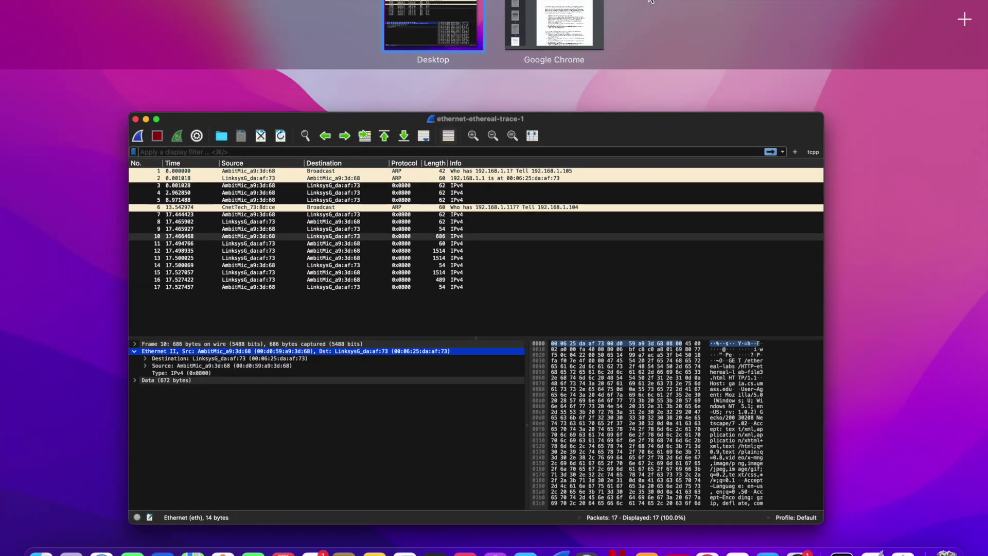
left_click(571, 23)
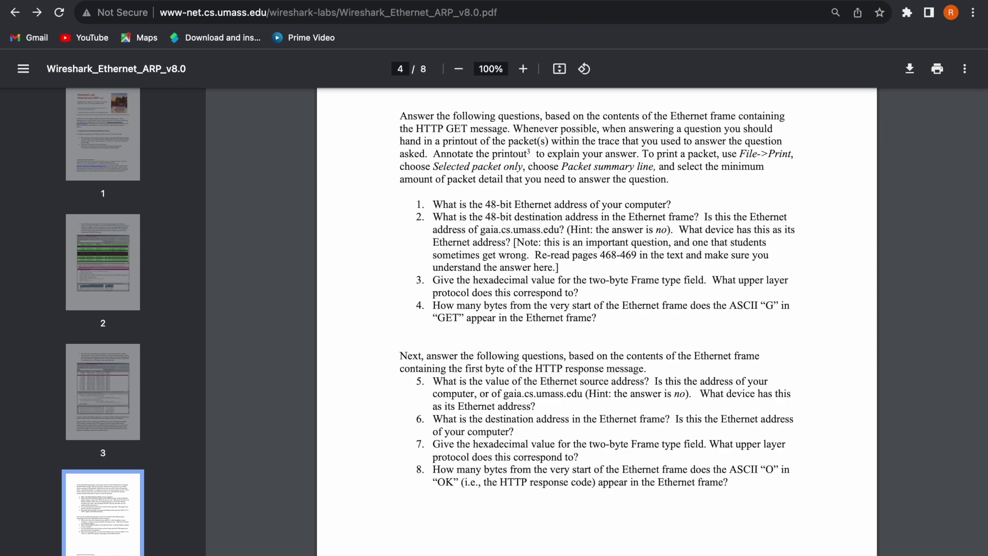
key("ctrl+Up")
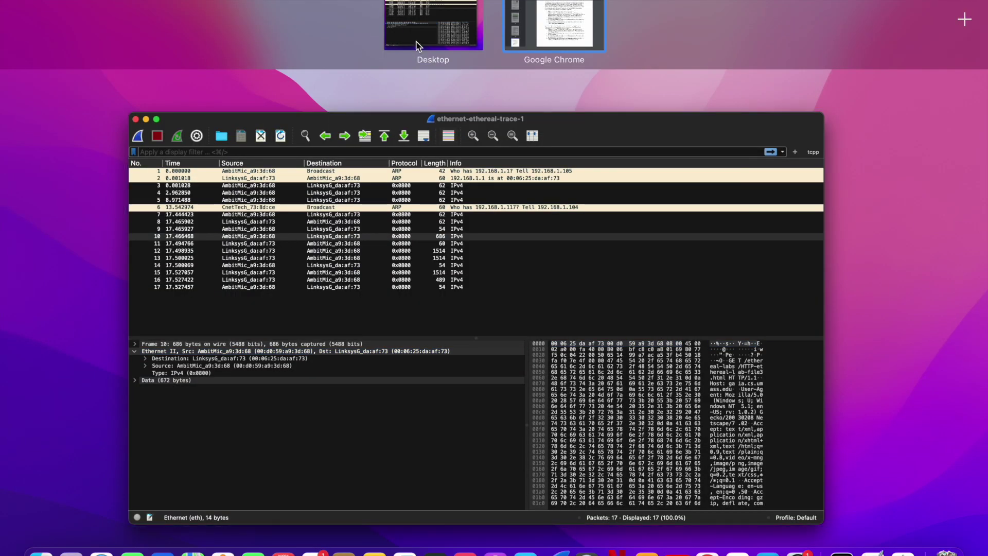
left_click(289, 290)
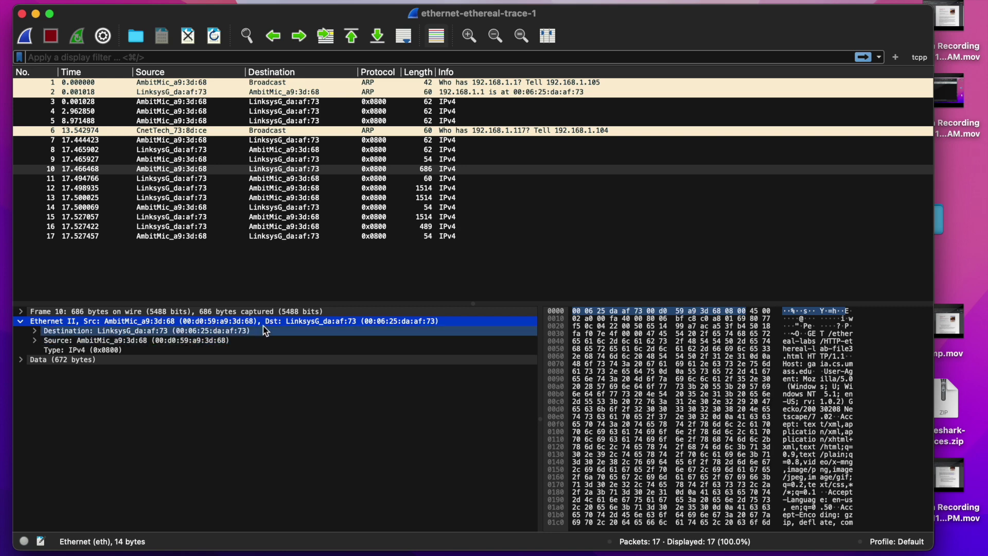
Switch back to the lab PDF in Chrome and reread the Ethernet frame questions on page 4
key("ctrl+Up")
left_click(575, 19)
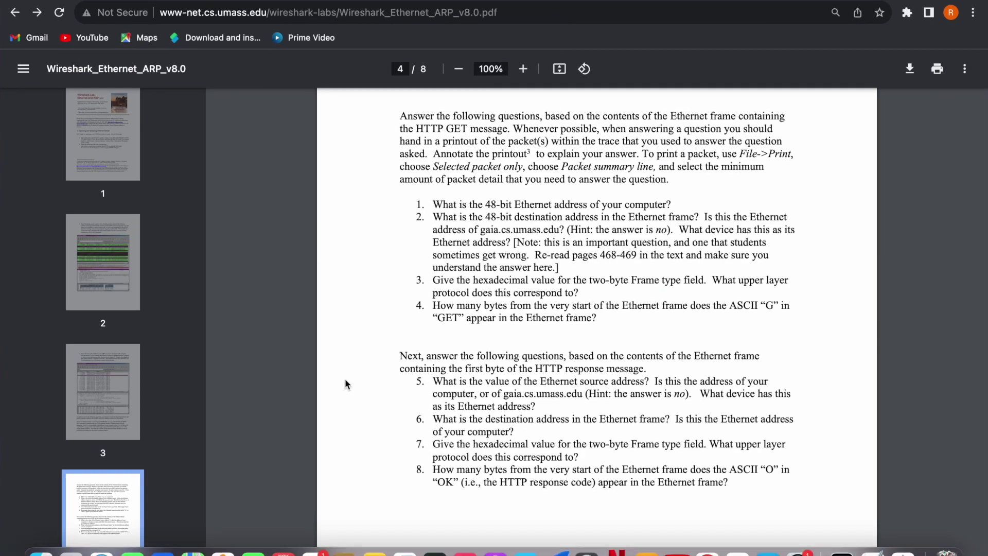
scroll(345, 382, "down", 1)
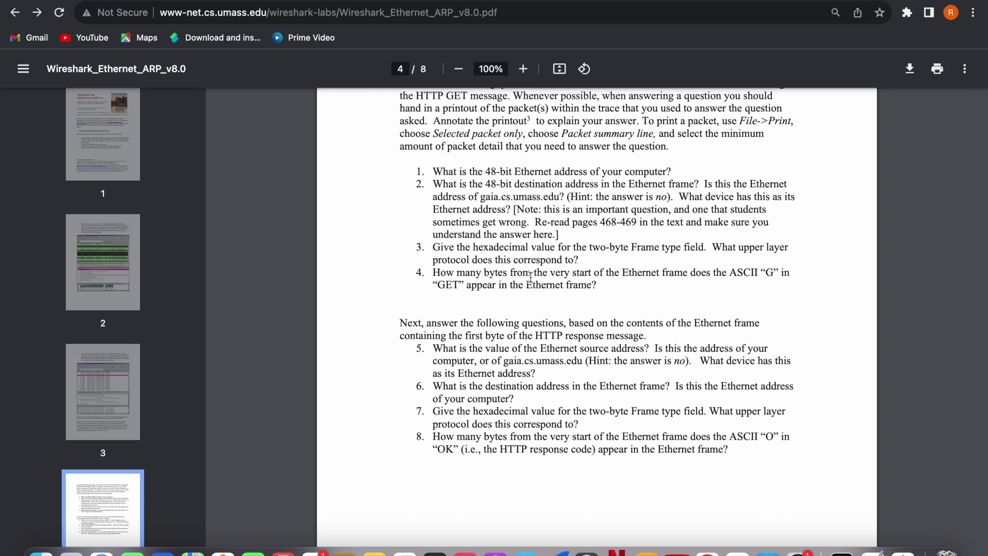
scroll(527, 276, "down", 2)
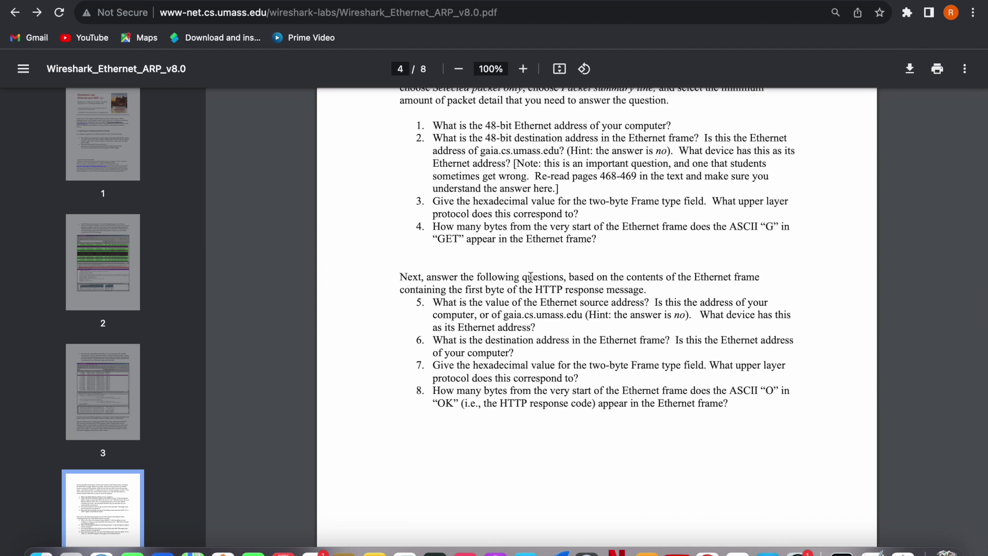
scroll(530, 277, "down", 1)
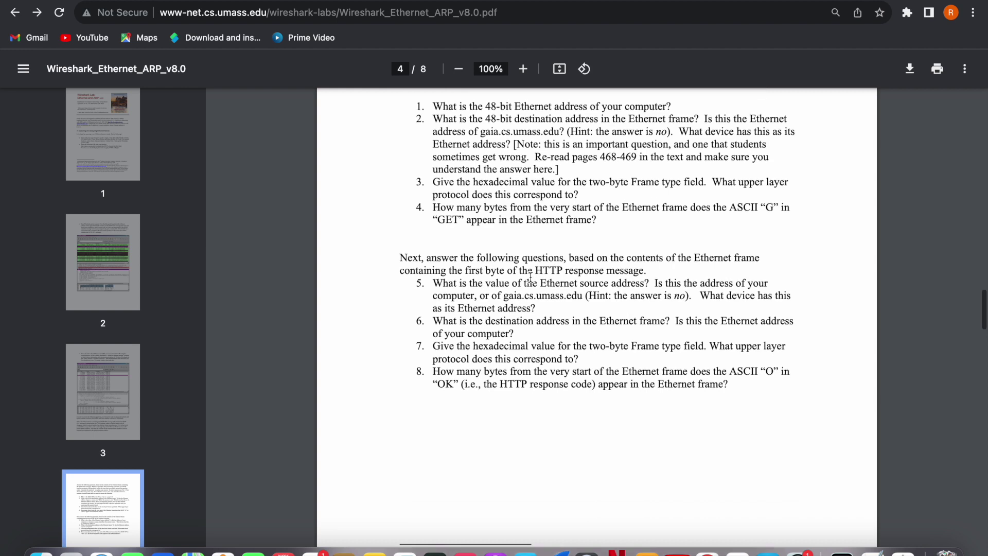
scroll(530, 278, "up", 1)
Switch to Wireshark and look over the packet list and the Ethernet II details of frame 10
key("ctrl+Up")
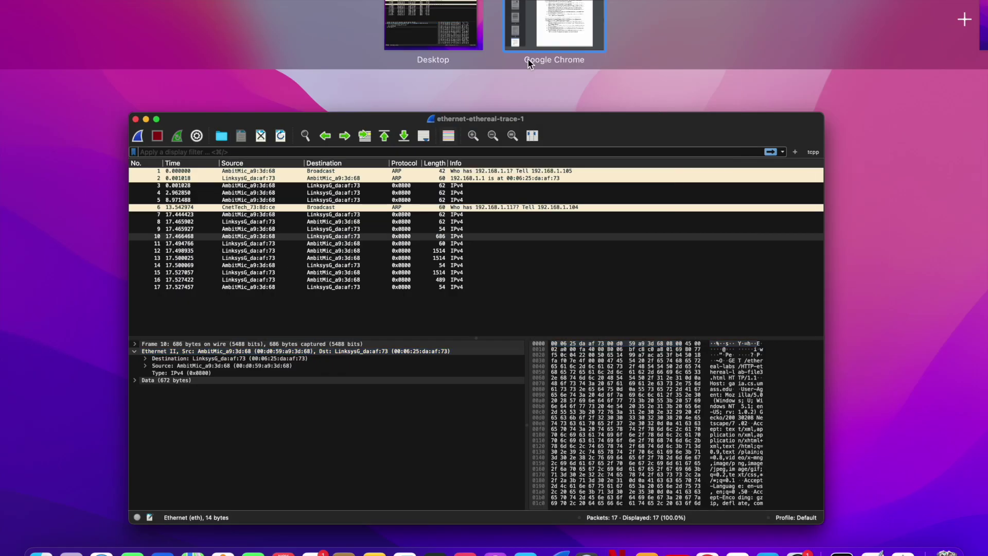
left_click(378, 175)
left_click(363, 169)
left_click(389, 189)
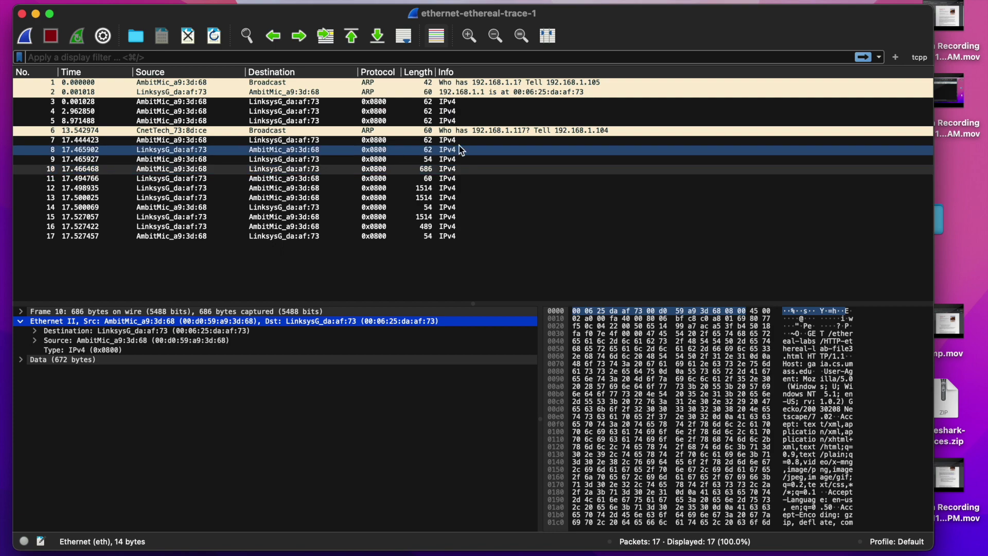
Return to the lab PDF in Chrome and go on to section 2, The Address Resolution Protocol, on page 5
key("ctrl+Up")
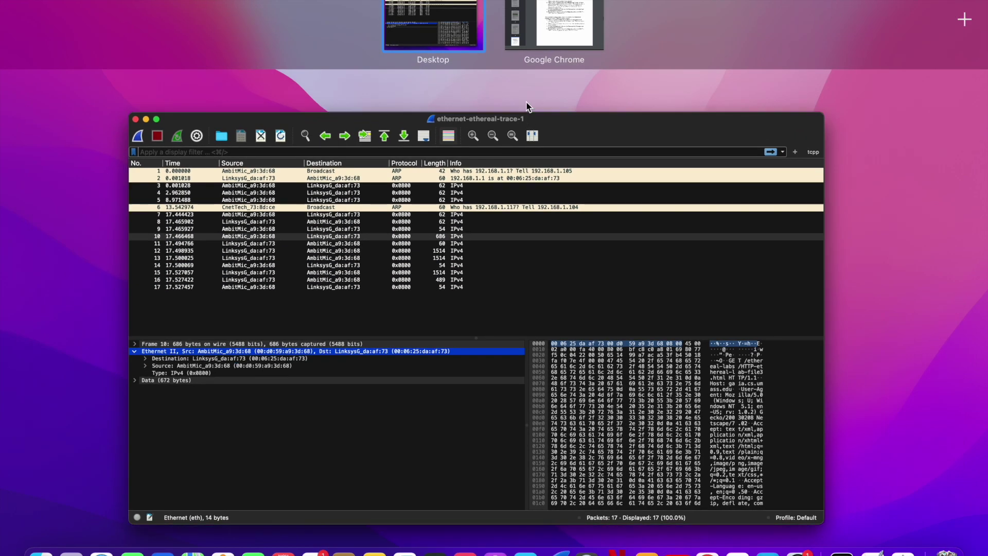
left_click(561, 23)
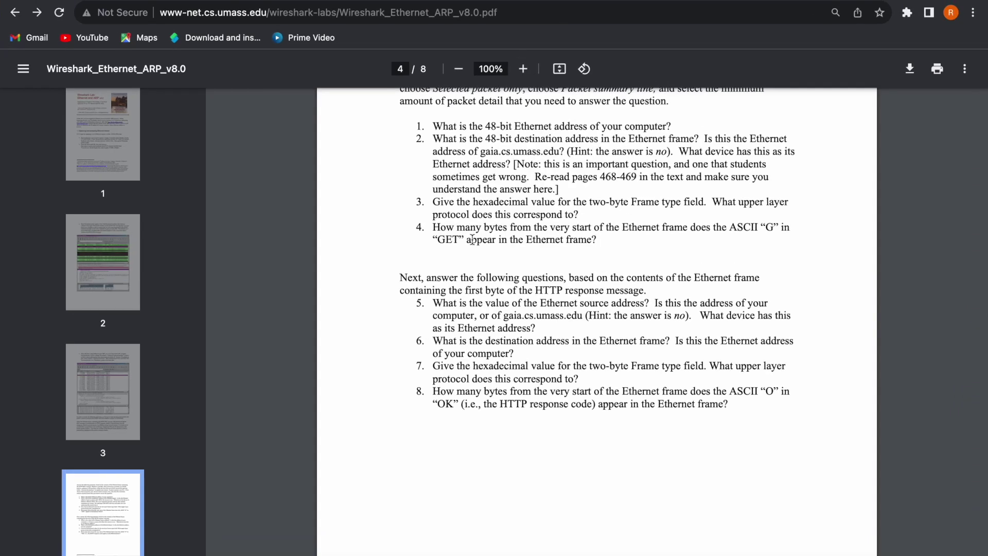
scroll(472, 239, "down", 3)
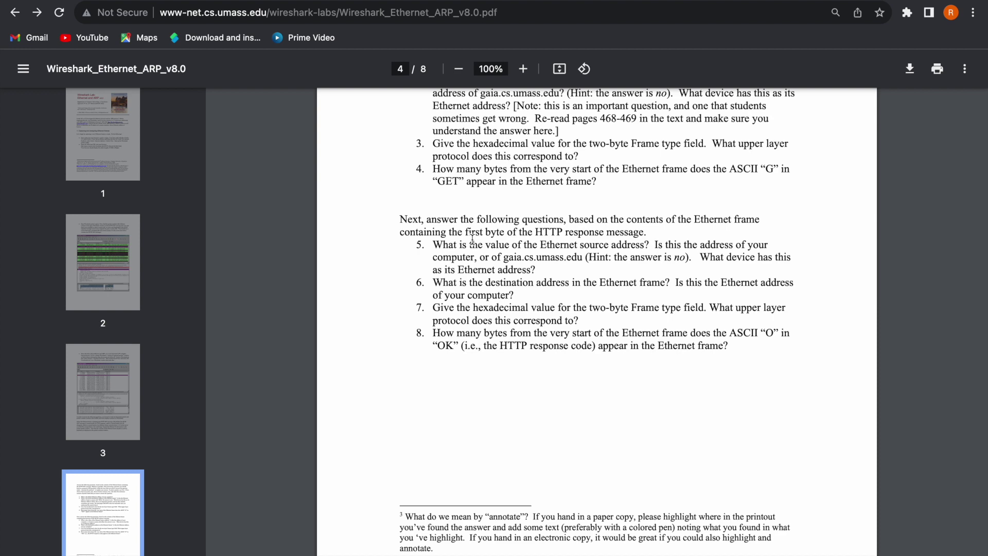
scroll(472, 239, "down", 5)
scroll(471, 239, "down", 15)
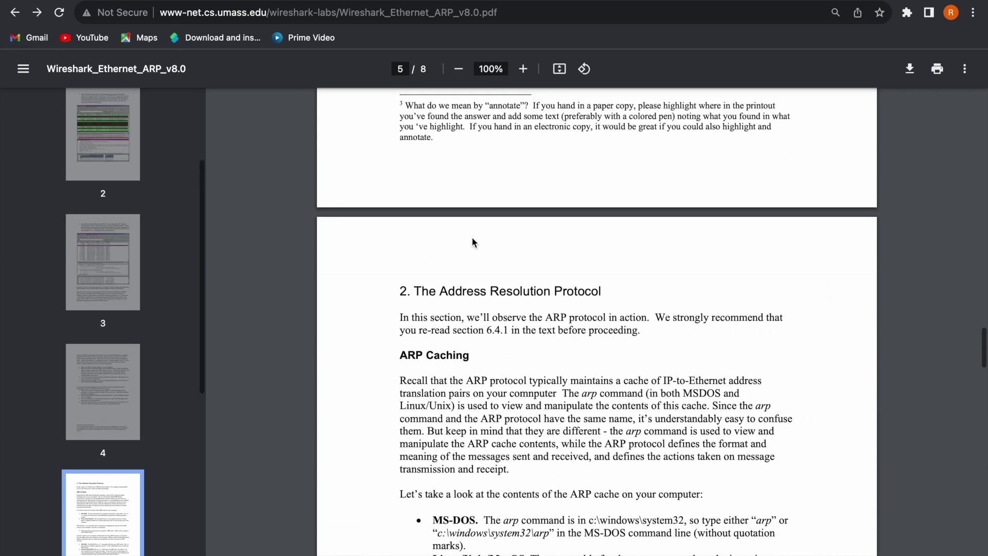
Read the ARP Caching instructions and question 9 on page 5 of the lab PDF
scroll(473, 241, "down", 7)
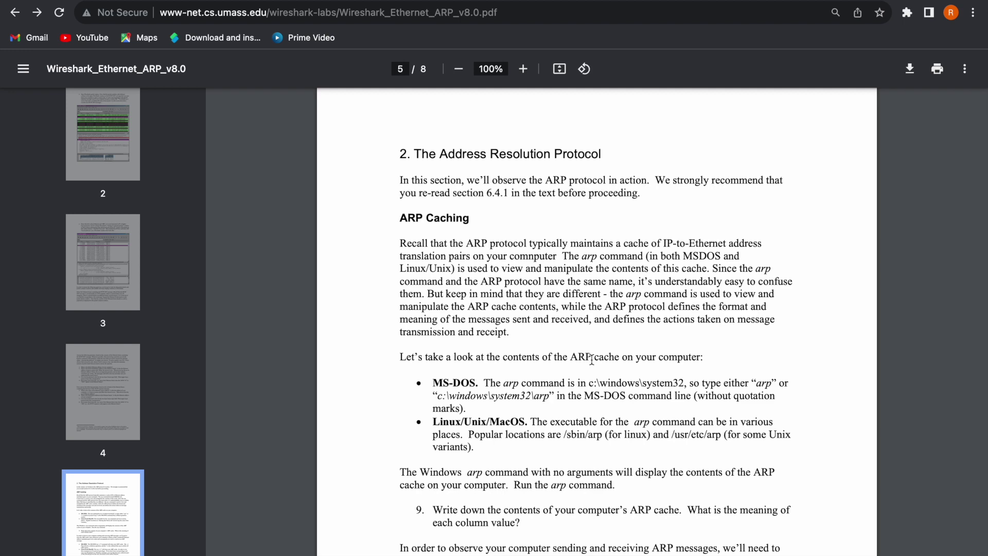
scroll(591, 360, "down", 1)
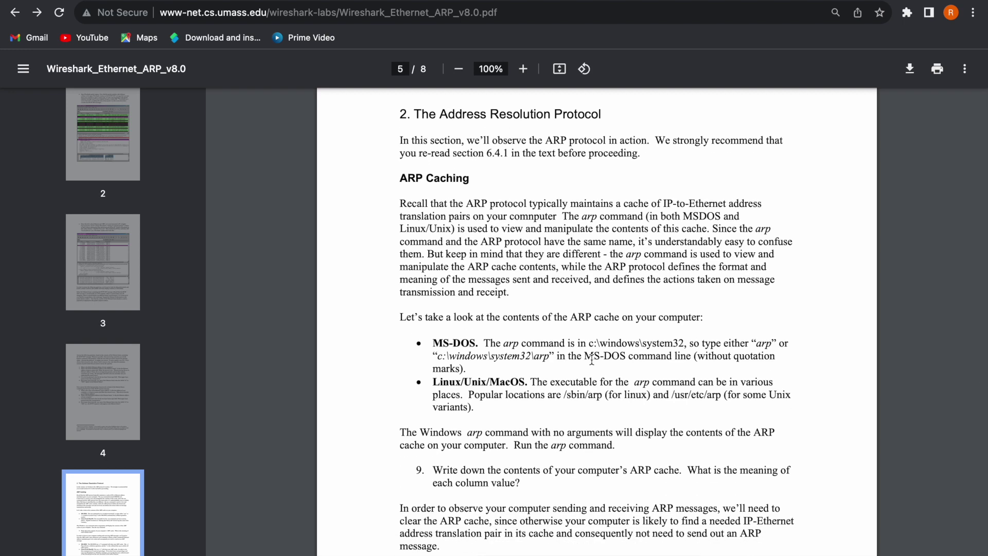
scroll(592, 360, "down", 2)
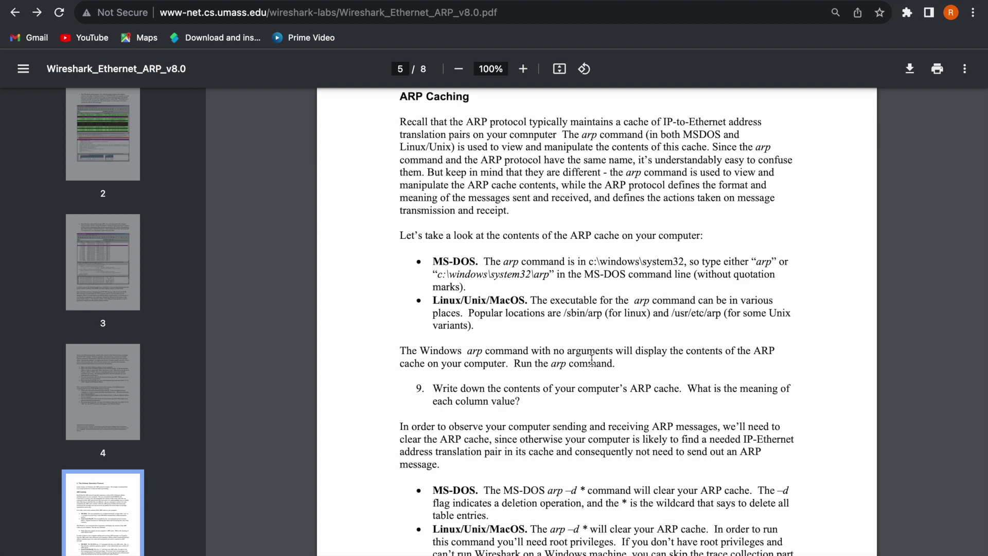
scroll(591, 359, "down", 2)
scroll(591, 358, "up", 1)
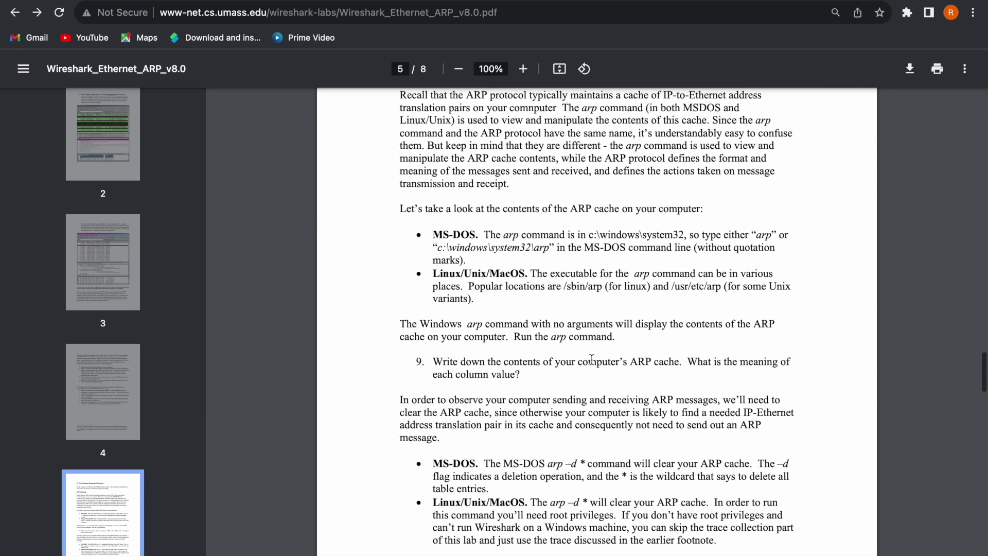
scroll(591, 359, "up", 1)
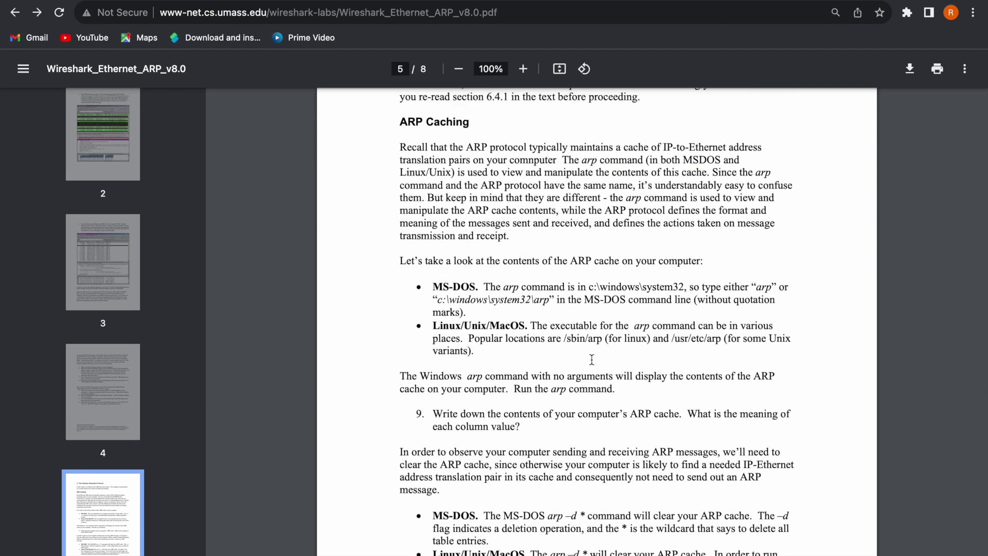
scroll(584, 406, "down", 2)
scroll(583, 406, "up", 2)
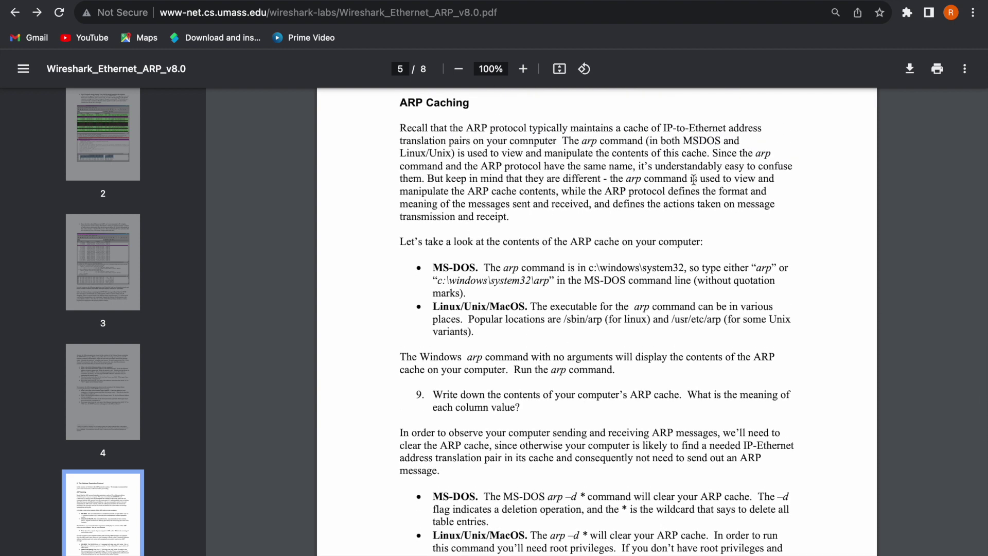
Open Terminal in full screen and list the computer's ARP cache with arp -a
mouse_move(843, 549)
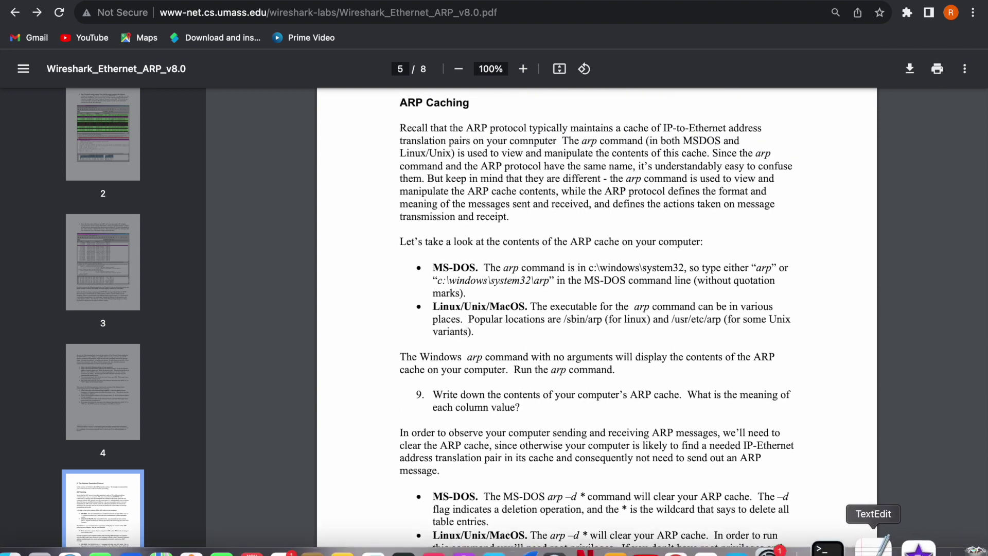
left_click(844, 549)
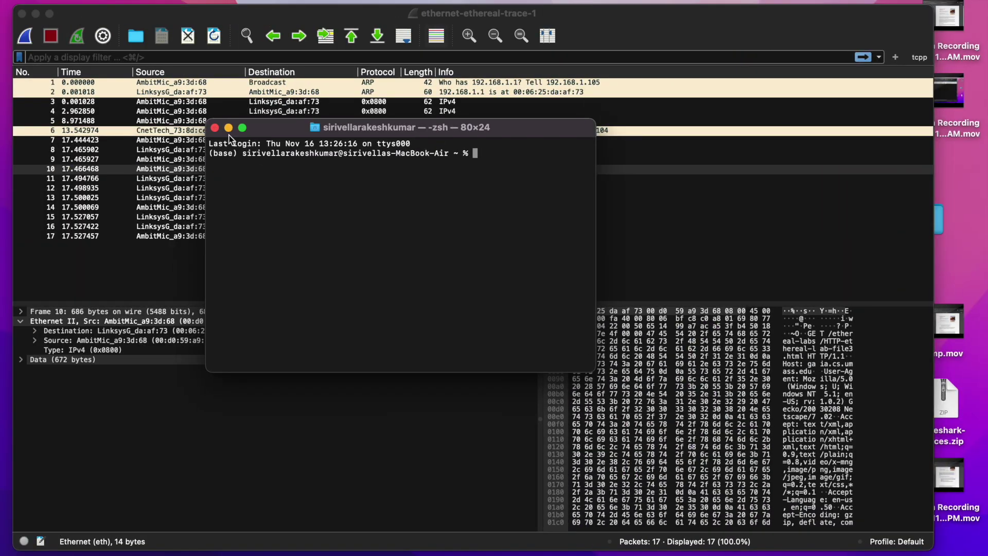
left_click(242, 127)
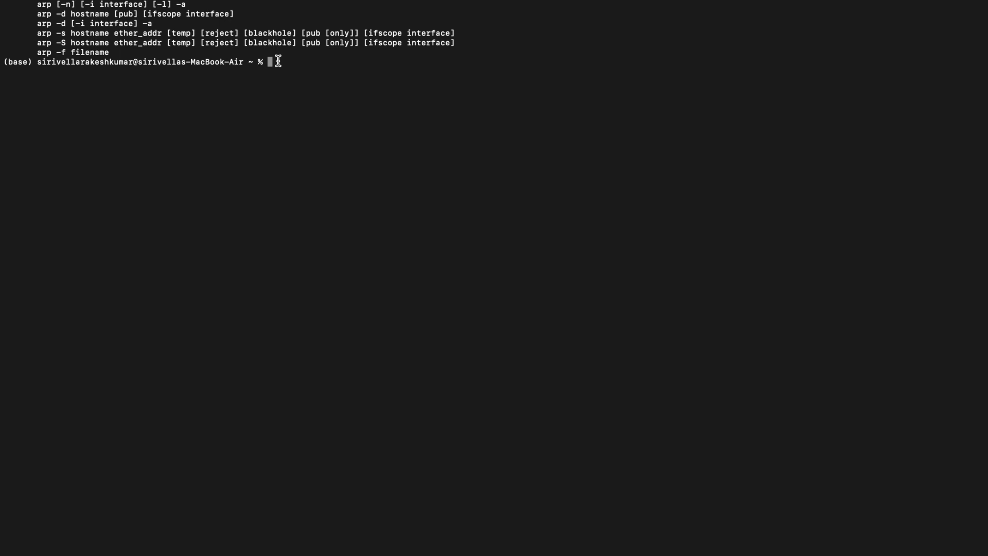
type("arp -a")
key("Return")
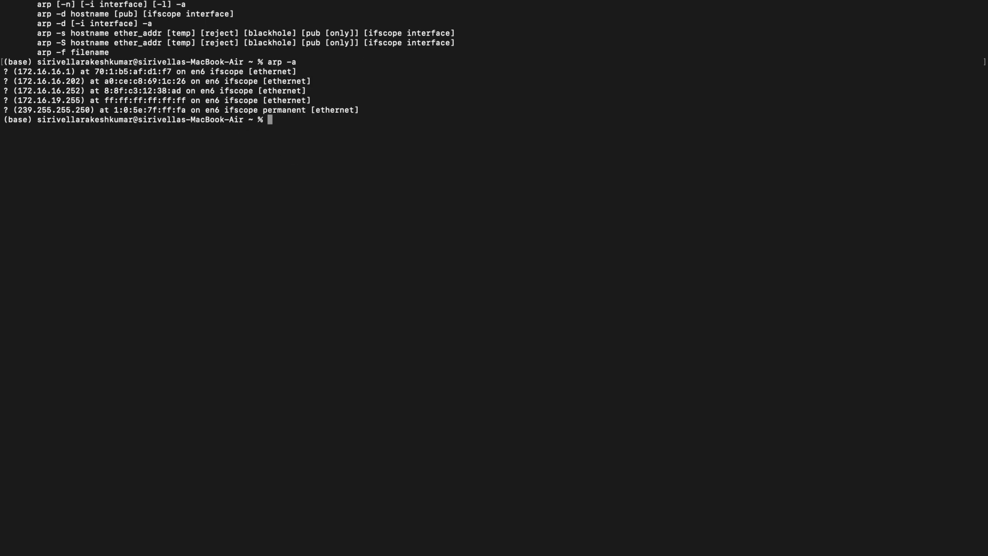
Switch back to the lab PDF in Chrome and review "Observing ARP in action" and the example Wireshark window on page 7
key("ctrl+Up")
left_click(594, 17)
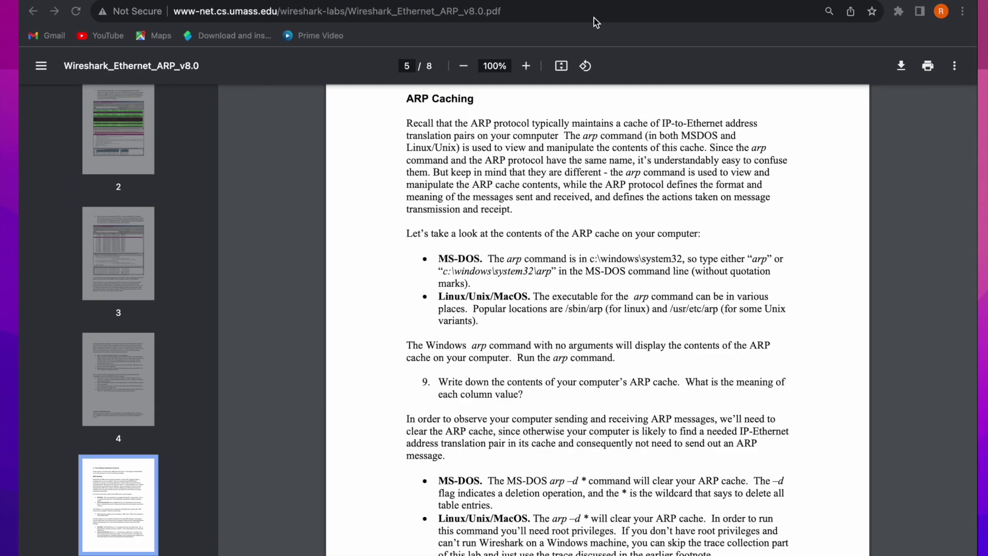
scroll(478, 294, "down", 3)
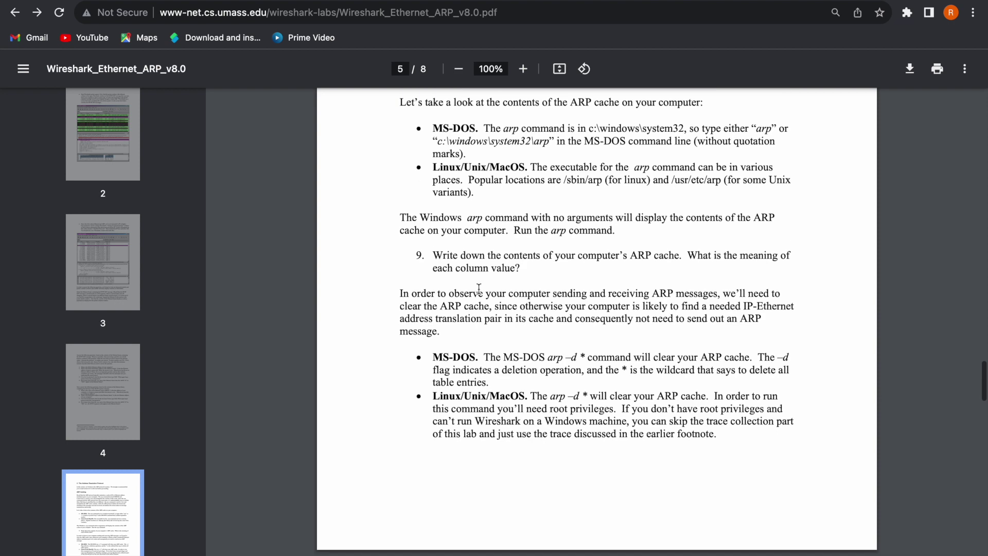
scroll(478, 289, "down", 9)
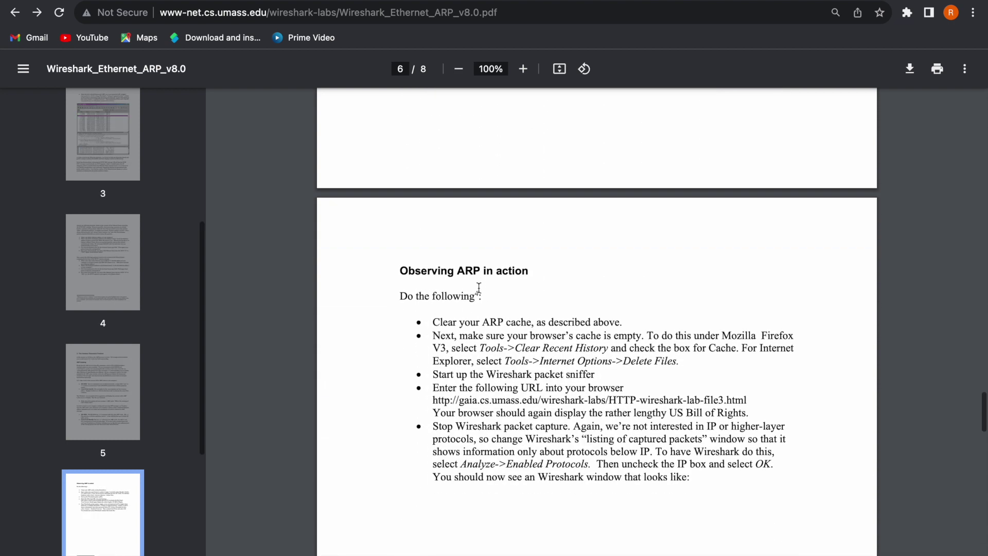
scroll(478, 286, "down", 3)
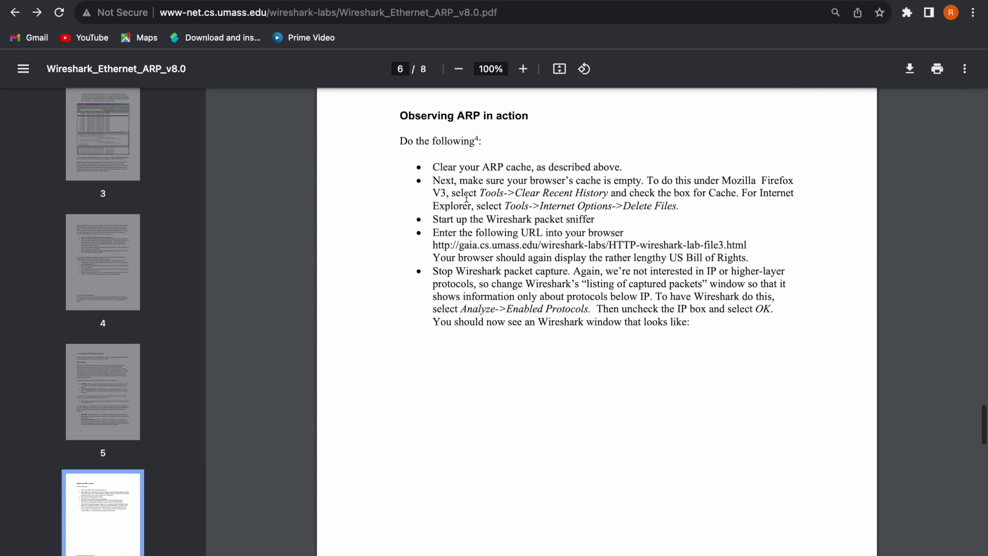
scroll(527, 329, "down", 8)
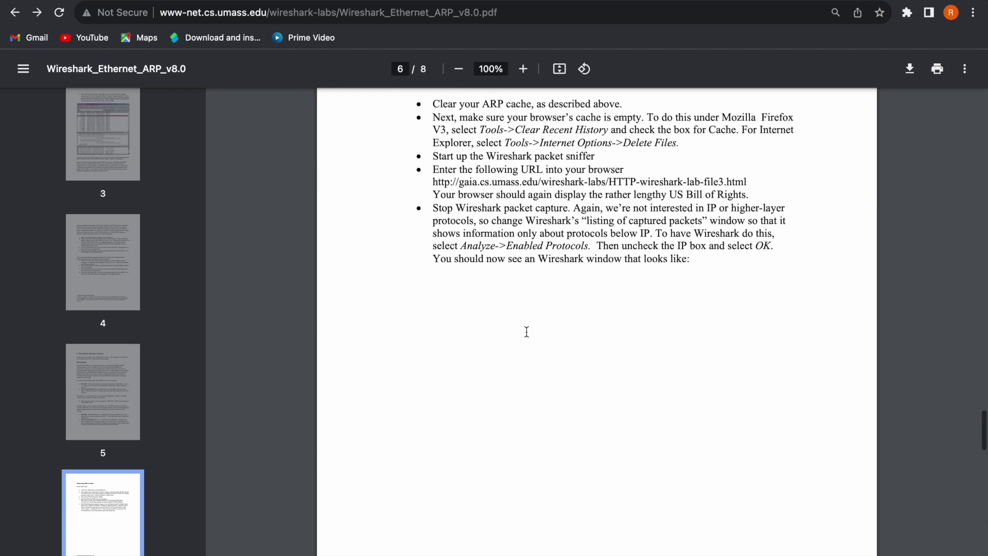
scroll(526, 323, "down", 4)
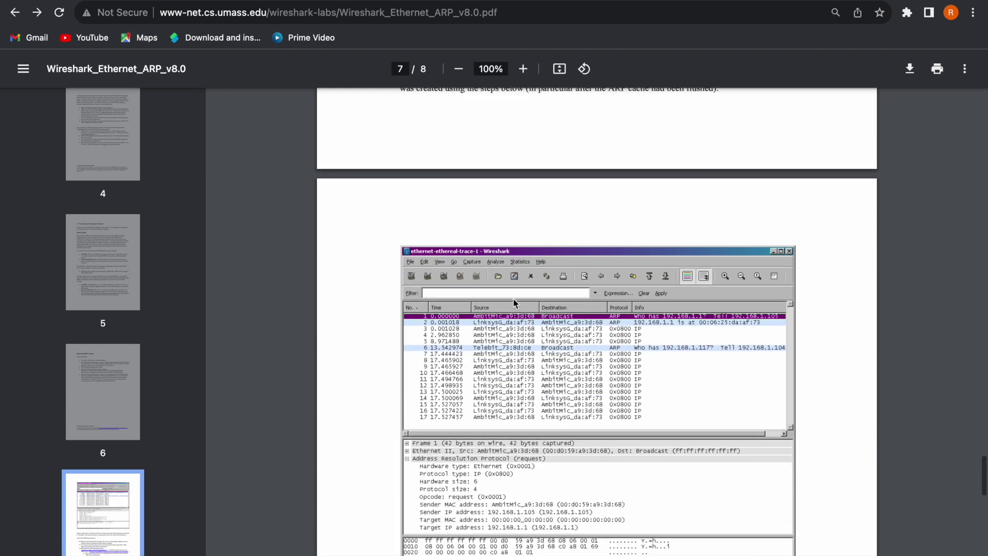
Switch to Wireshark and compare the ethernet-ethereal-trace-1 packet list with the example window in the lab PDF
scroll(513, 298, "down", 2)
key("ctrl+Up")
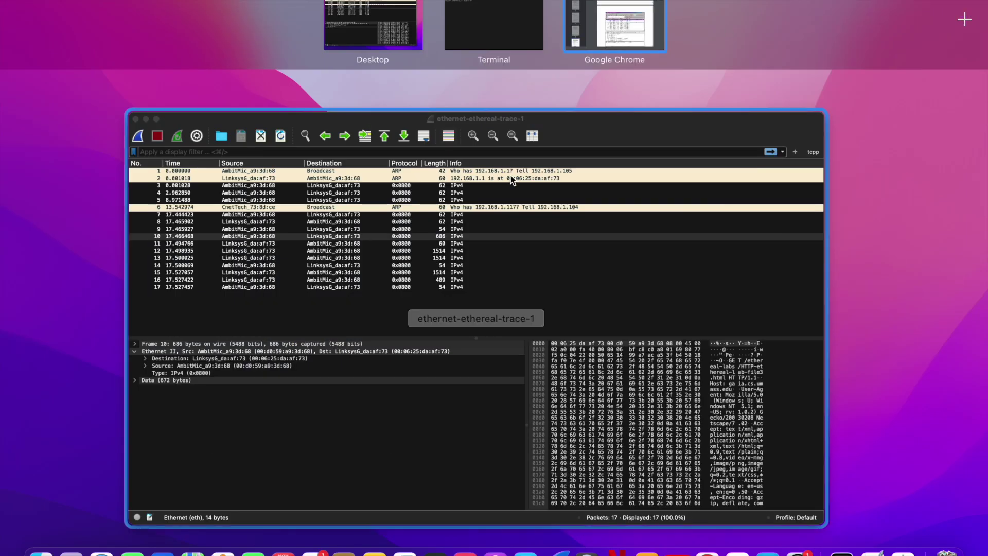
left_click(509, 194)
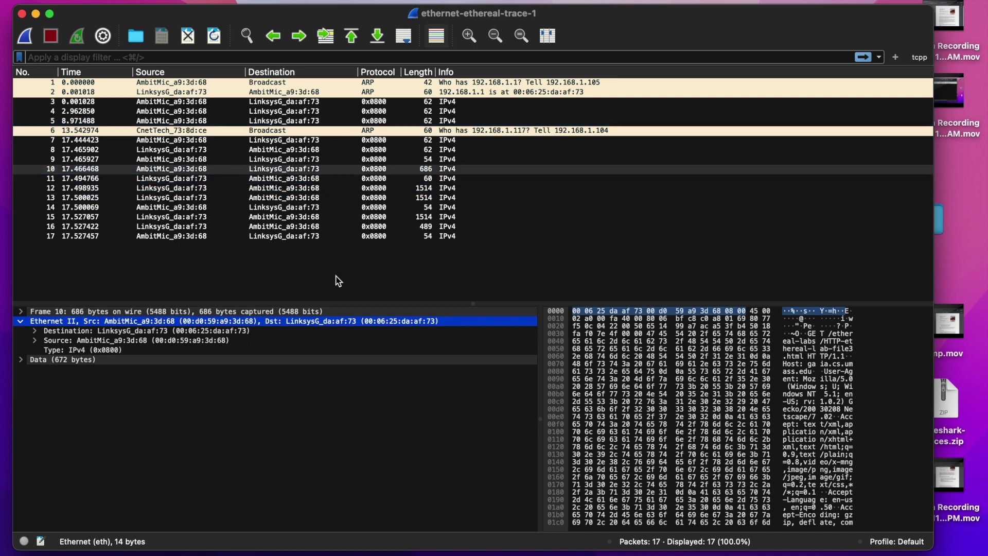
Return to the lab PDF in Chrome and look through the ARP questions from 10 onward on pages 7 and 8
key("ctrl+Up")
left_click(636, 22)
scroll(525, 339, "down", 12)
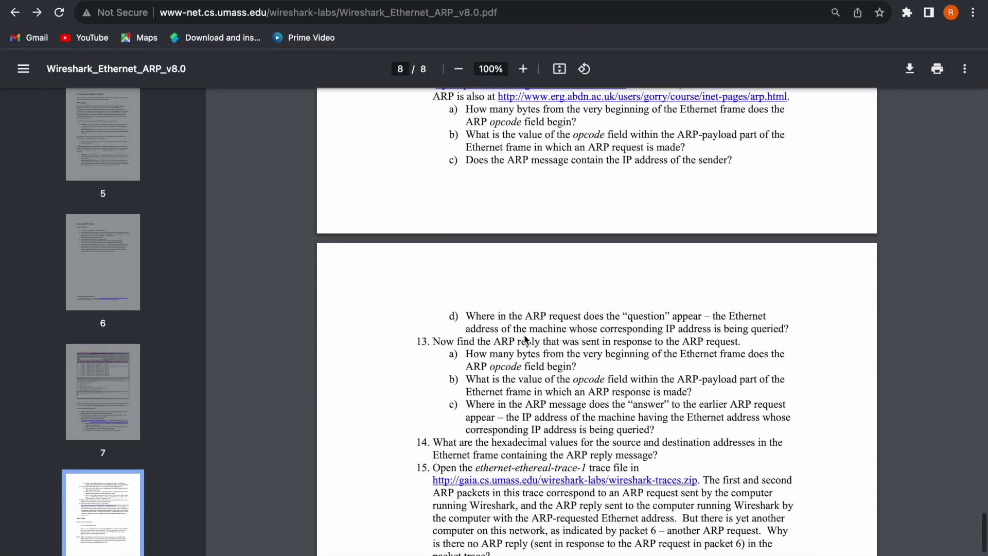
scroll(524, 339, "up", 5)
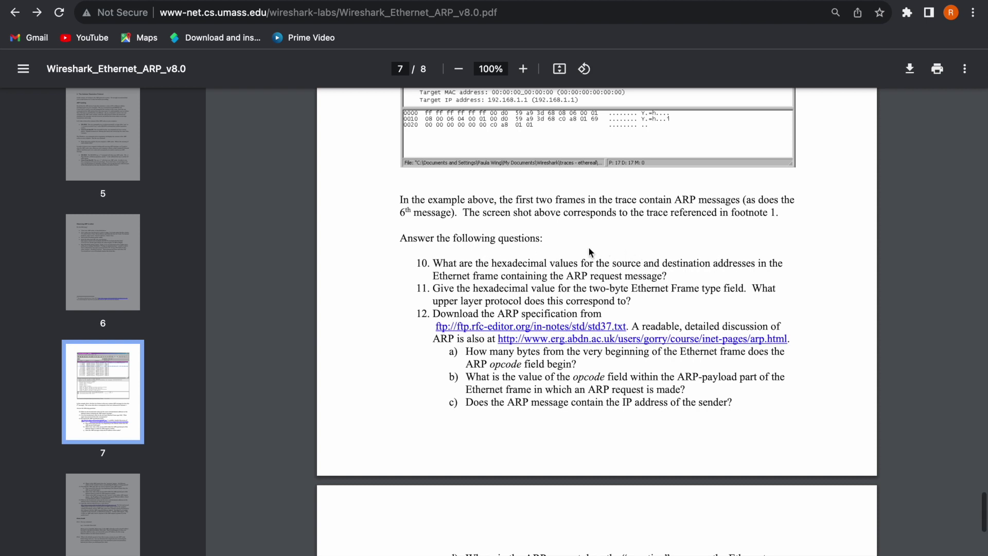
scroll(591, 251, "down", 1)
scroll(590, 252, "up", 5)
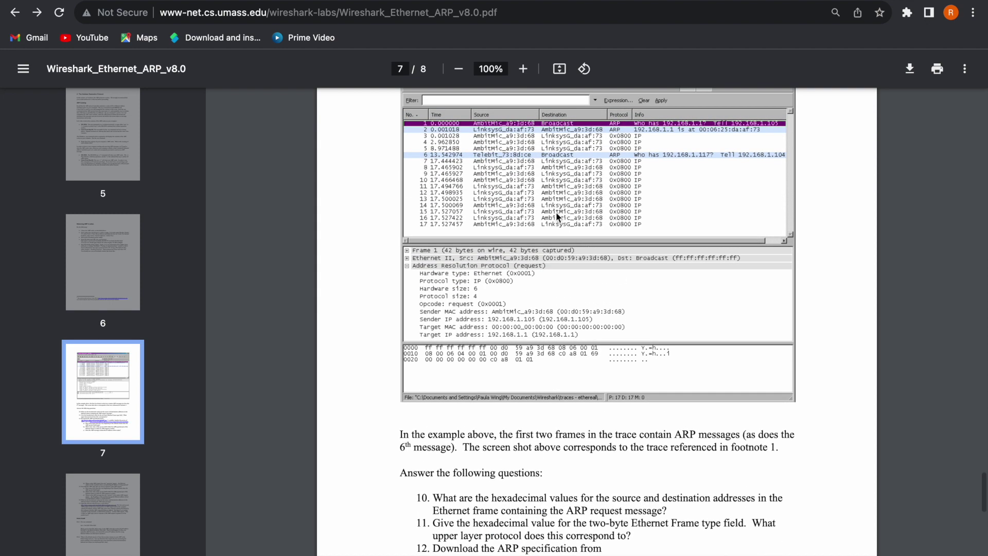
Switch to Wireshark, select packet 2 (the ARP reply) and inspect the destination and source addresses in its Ethernet II header
key("ctrl+Up")
left_click(354, 182)
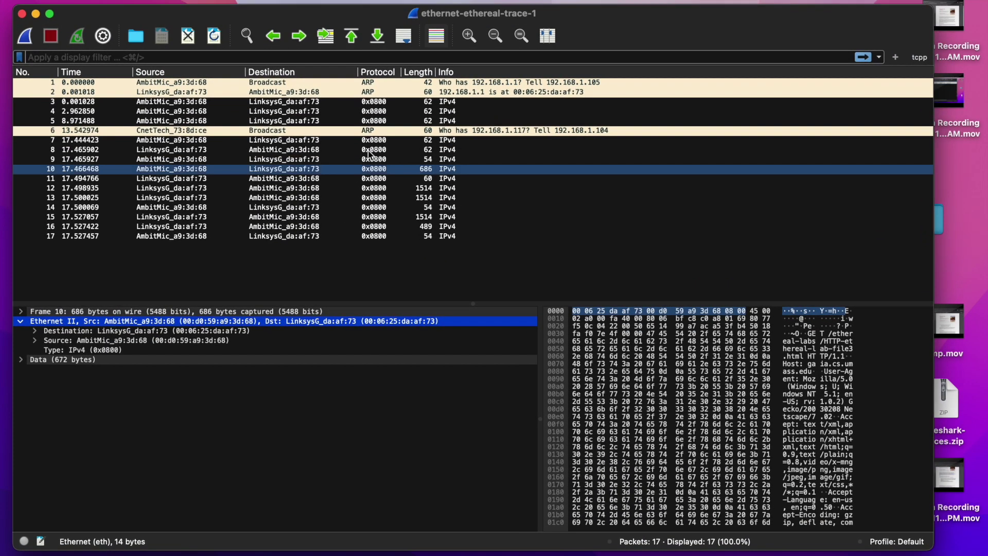
left_click(374, 90)
left_click(126, 332)
left_click(174, 322)
left_click(198, 329)
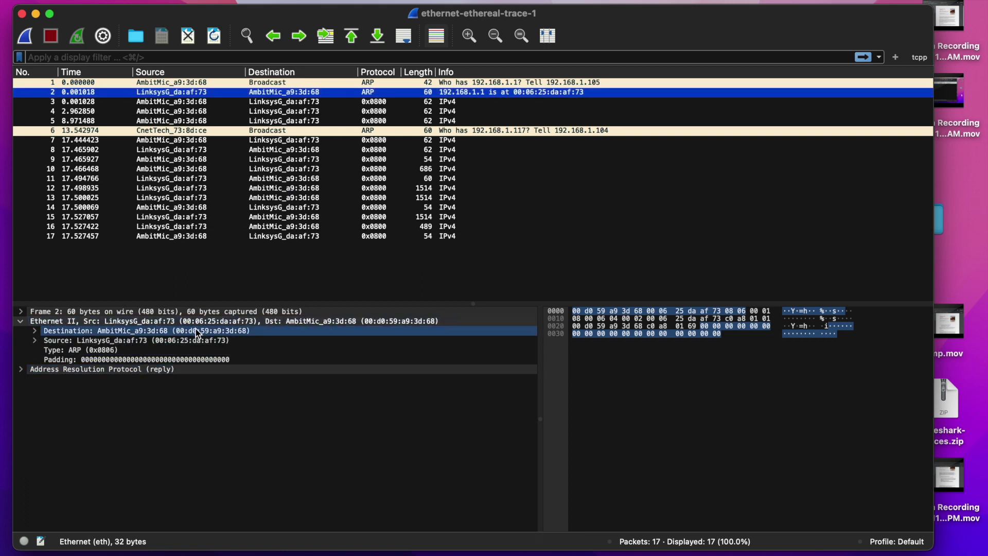
left_click(152, 342)
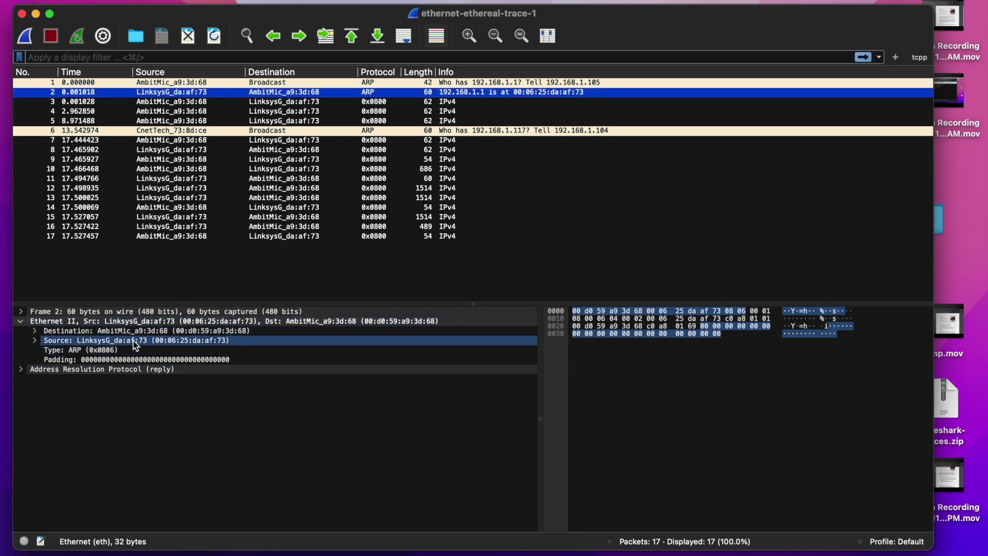
Read questions 10 to 12 on page 7 of the lab PDF in Chrome, and check the ARP packets in Wireshark
key("ctrl+Up")
left_click(637, 39)
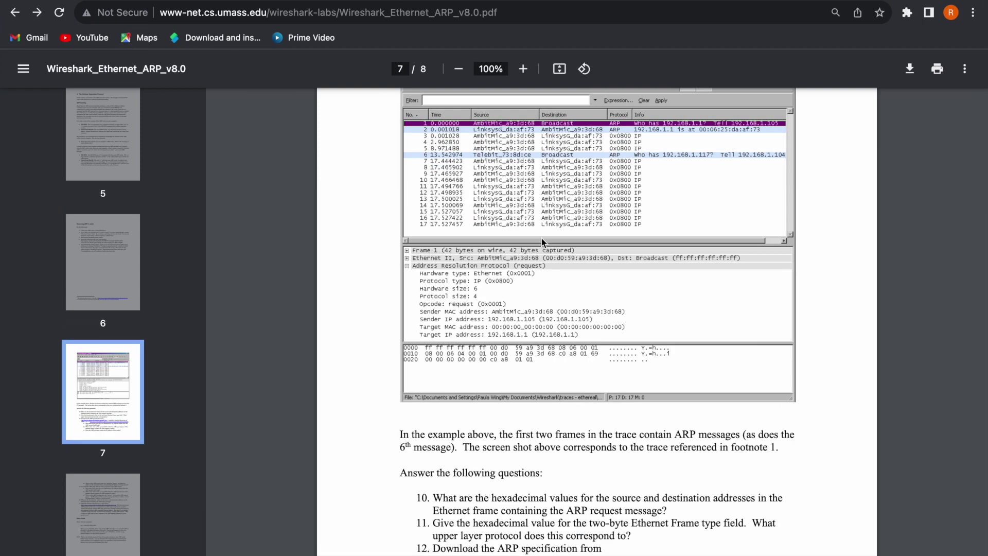
scroll(547, 193, "down", 5)
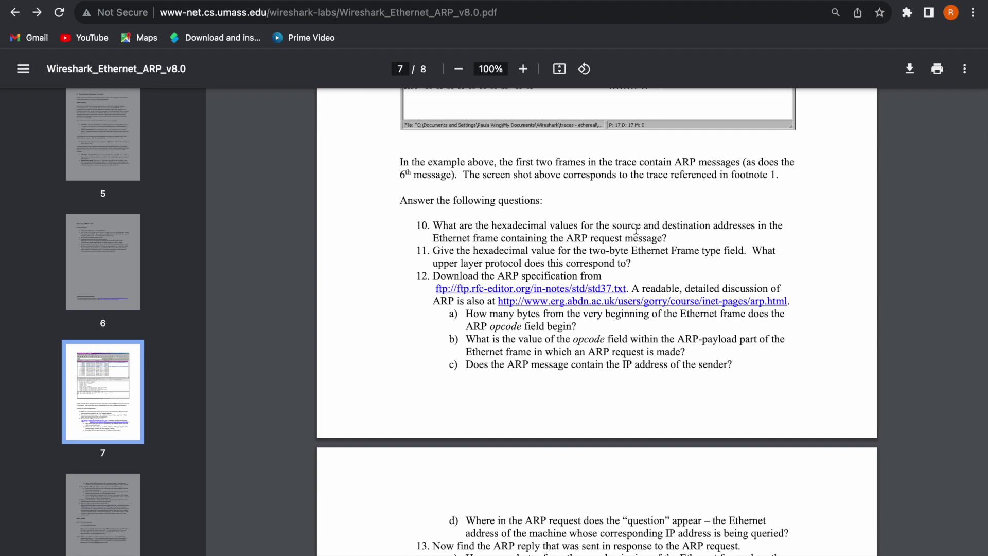
key("ctrl+Up")
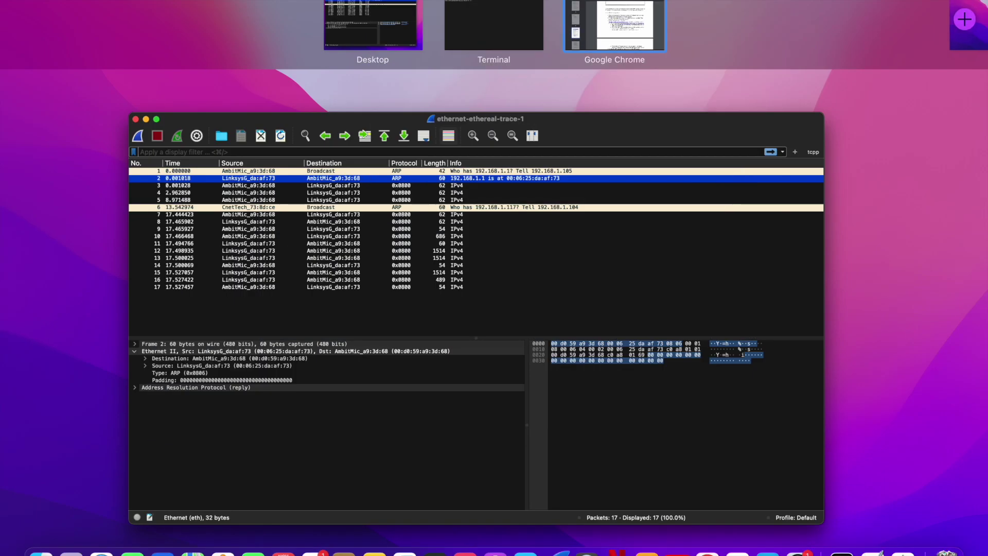
left_click(403, 203)
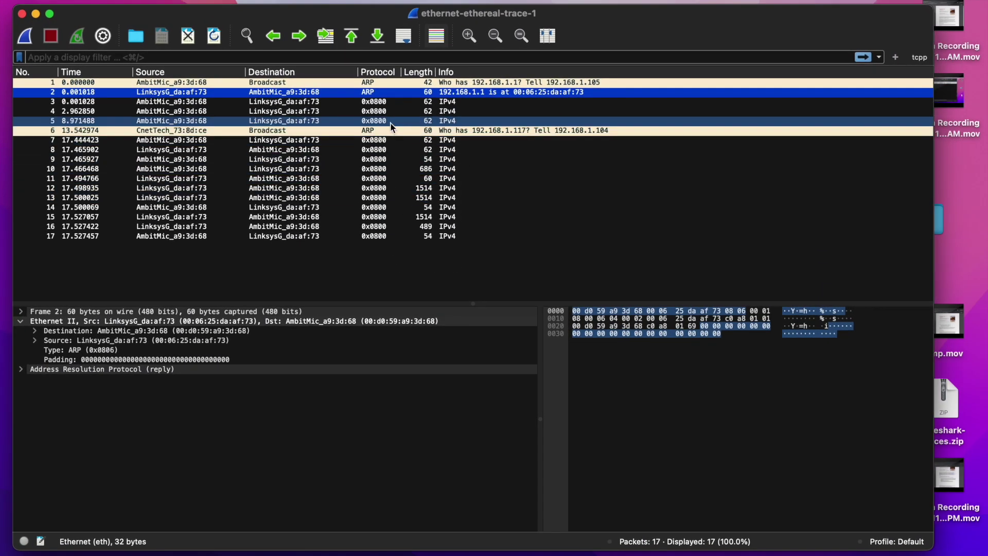
Switch to the lab PDF in Chrome, look over question 15 and Extra Credit on page 8, and go back to page 6
key("ctrl+Up")
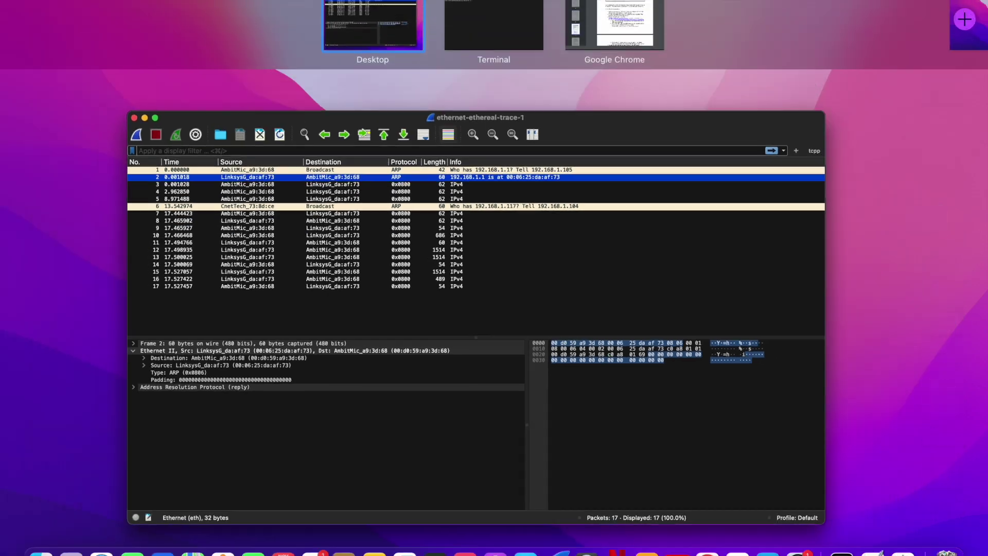
left_click(623, 32)
scroll(559, 293, "down", 2)
scroll(560, 293, "down", 8)
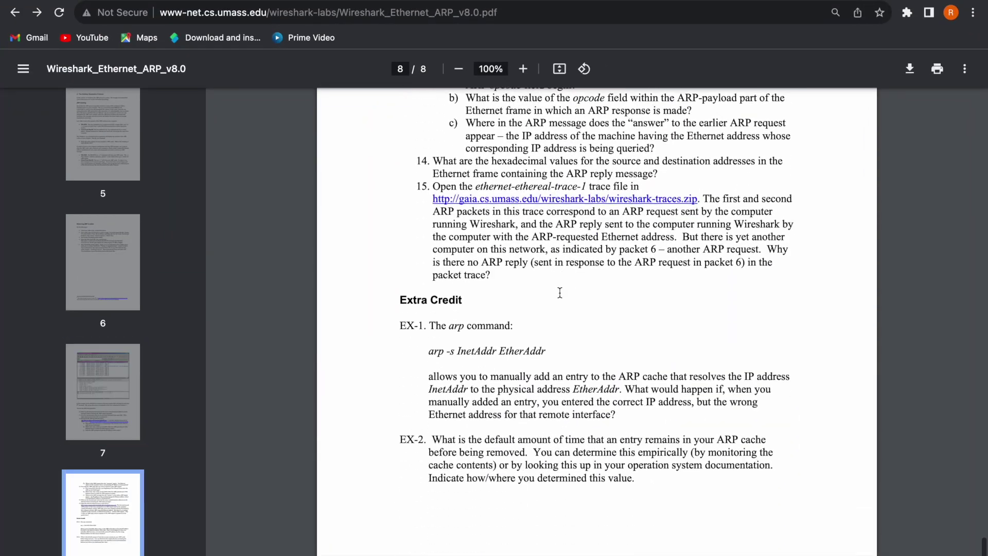
scroll(560, 293, "up", 5)
scroll(559, 293, "up", 20)
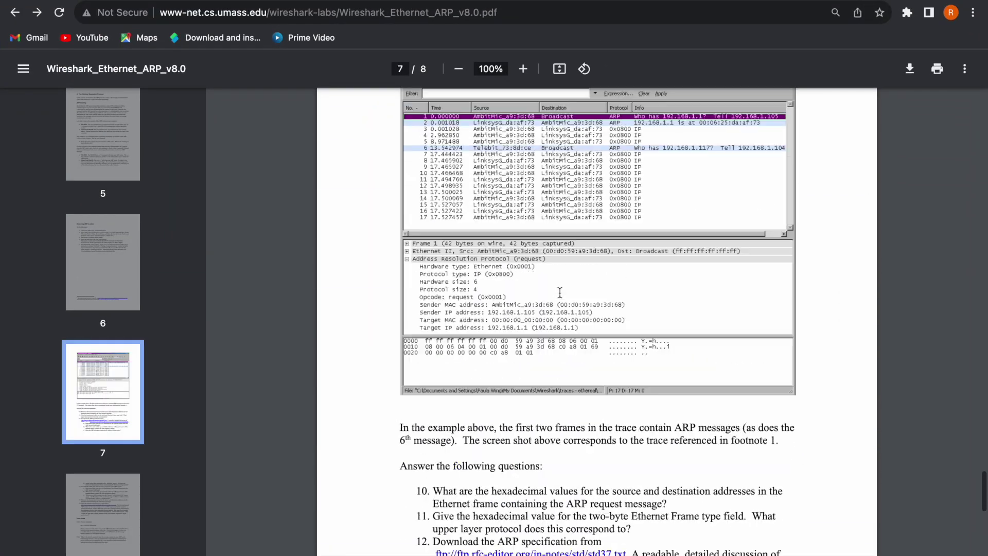
scroll(560, 293, "up", 1)
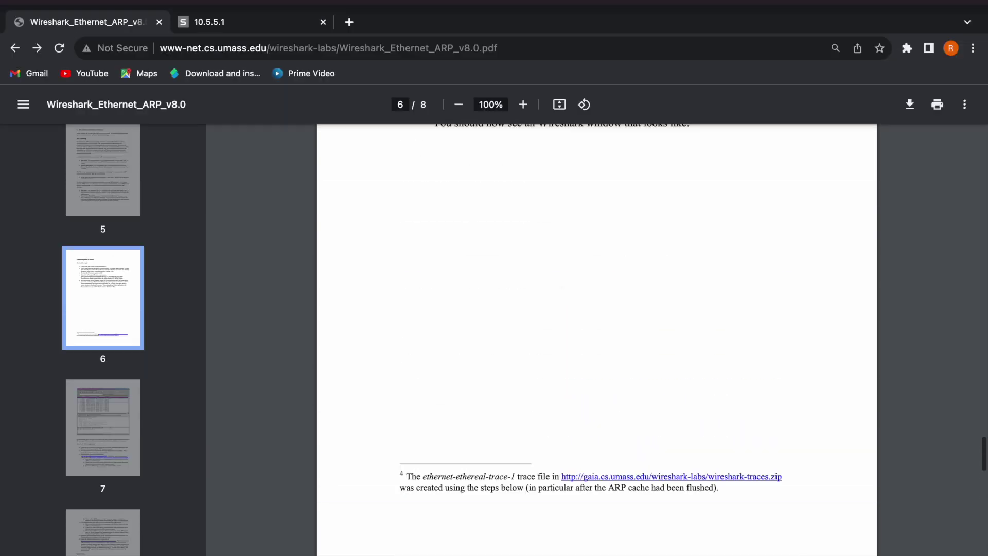